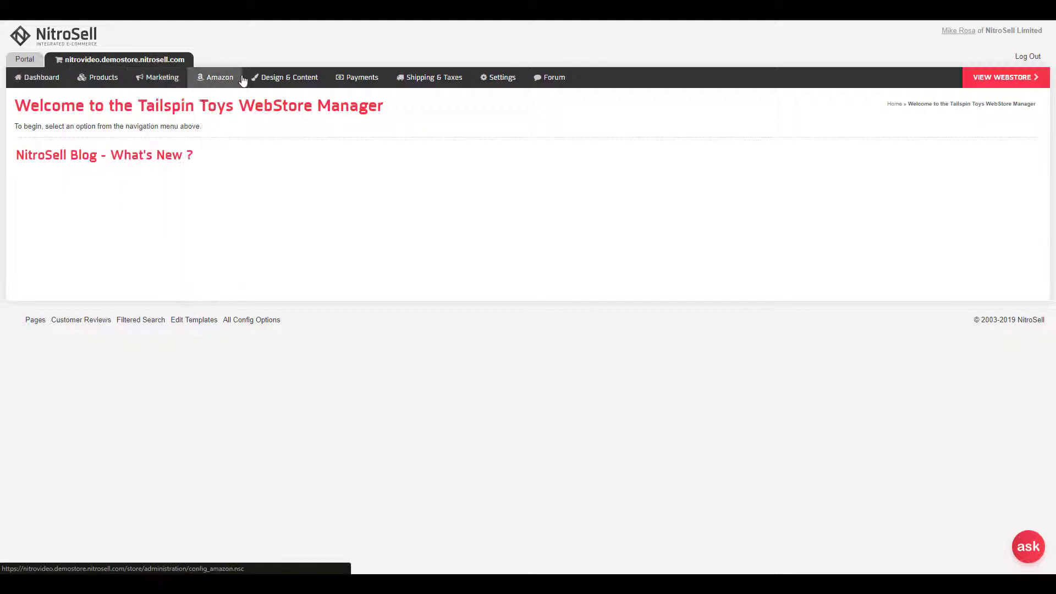
# - Bring up the Design & Content menu in the top navigation bar
pyautogui.moveTo(297, 82)
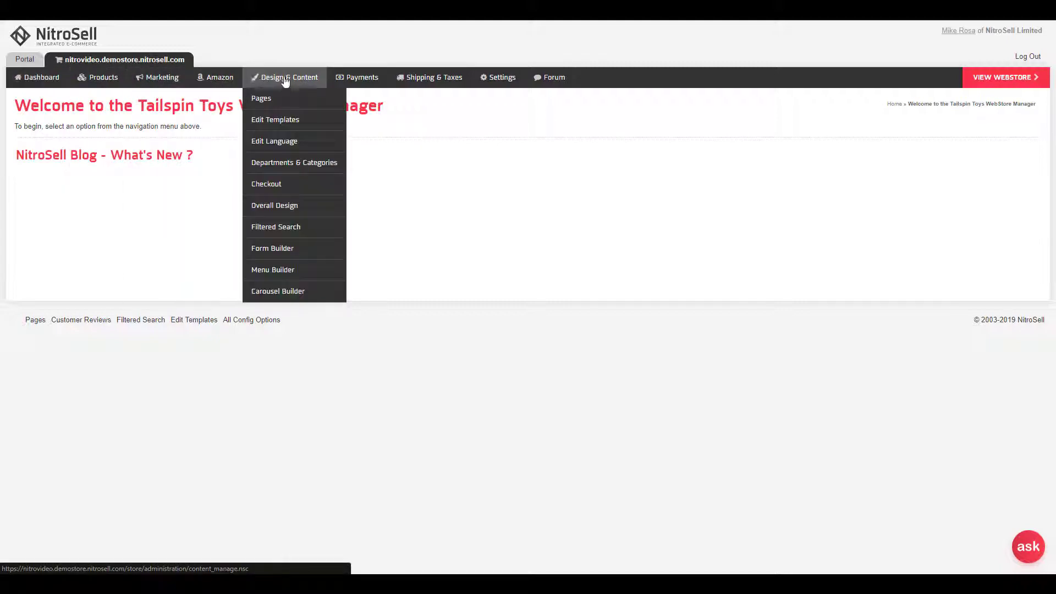
pyautogui.click(316, 106)
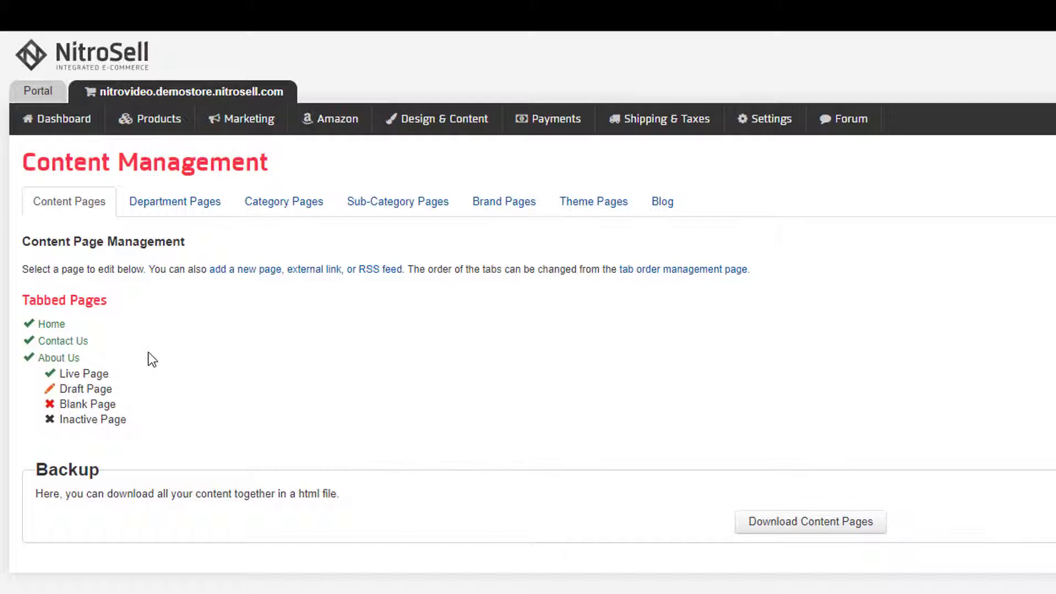
pyautogui.click(208, 221)
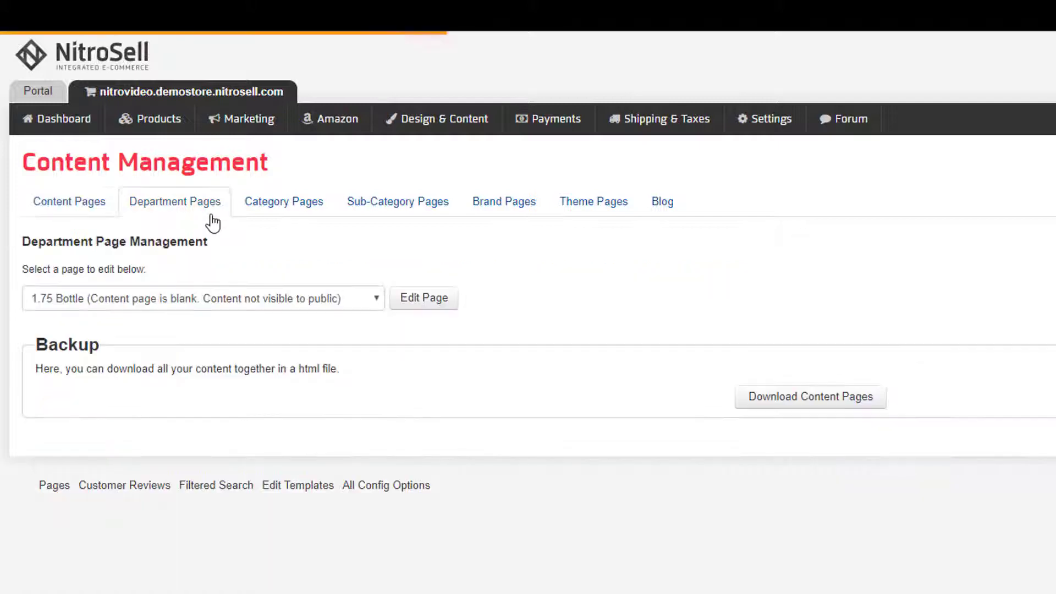
pyautogui.click(272, 221)
pyautogui.click(365, 219)
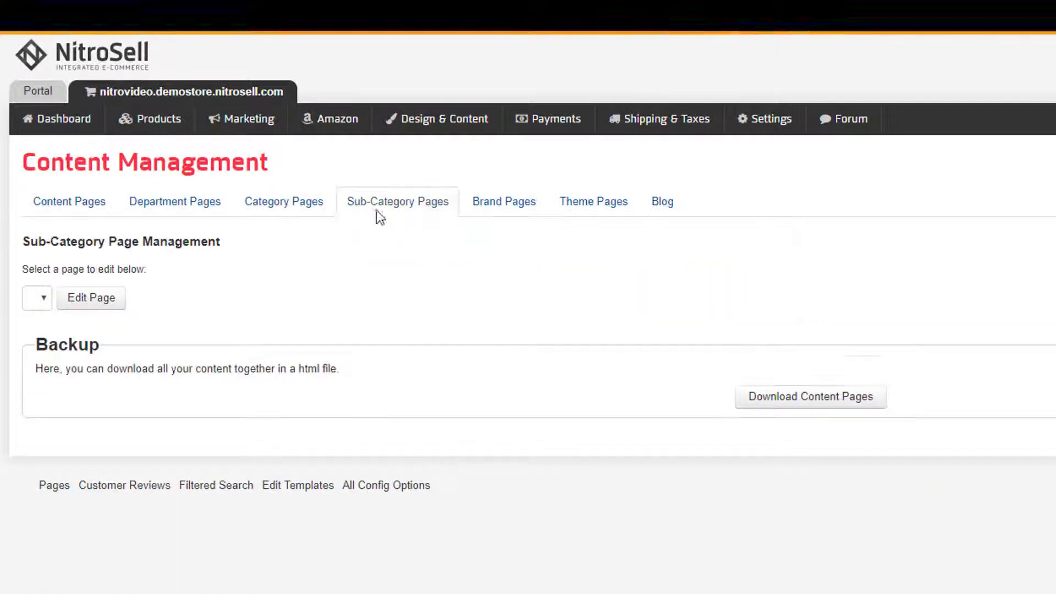
pyautogui.click(486, 219)
pyautogui.click(566, 219)
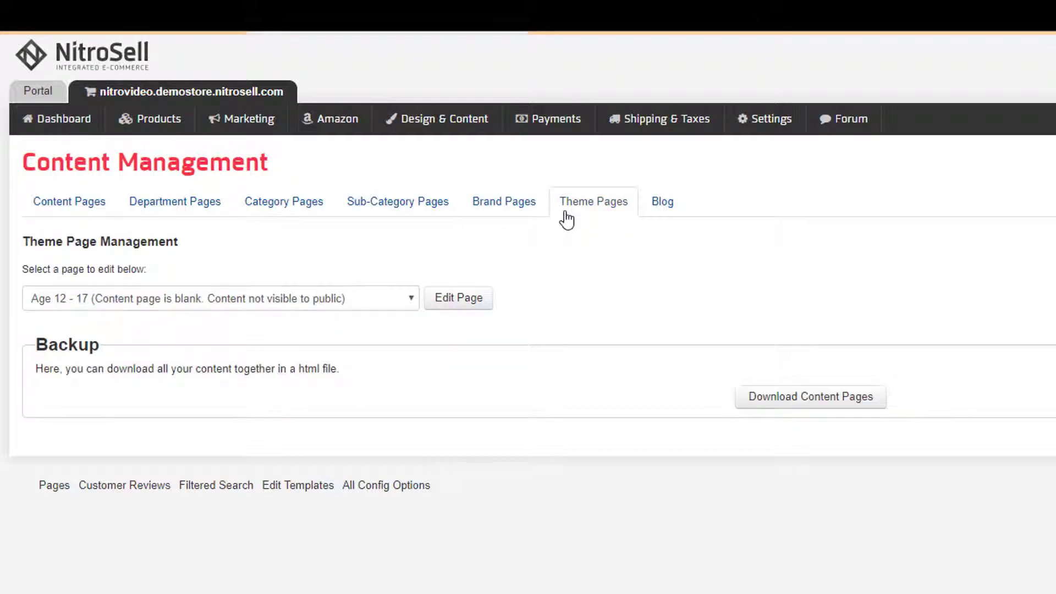
pyautogui.click(653, 220)
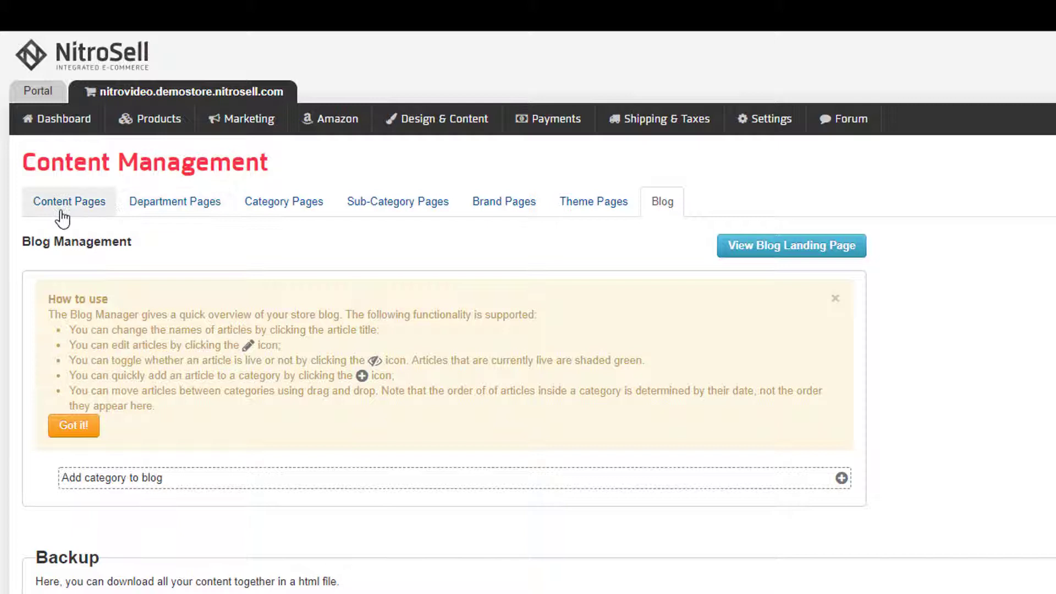
pyautogui.click(36, 219)
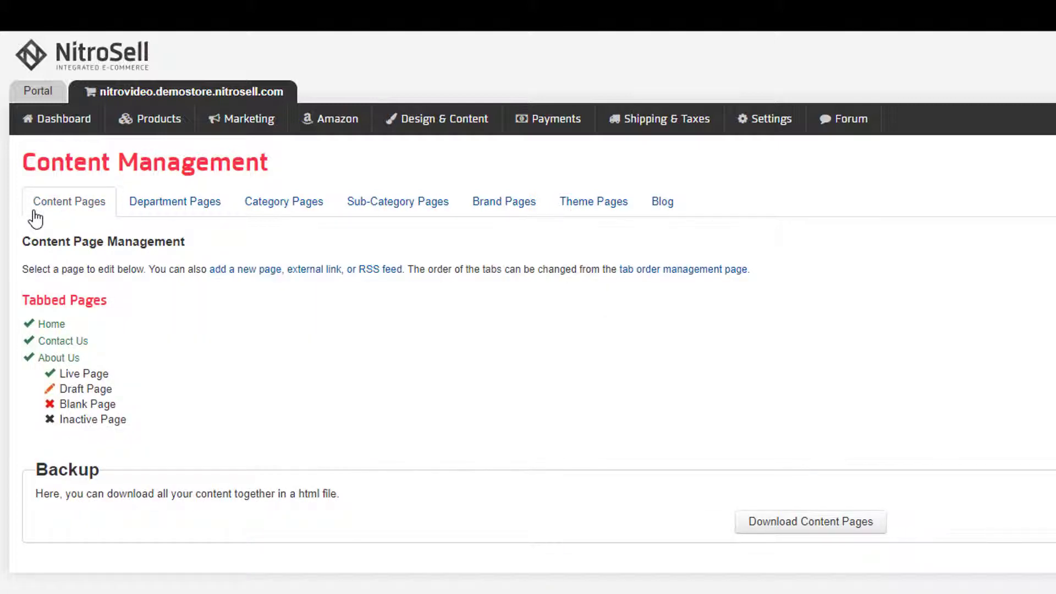
# - Open the About Us page in the content editor
pyautogui.click(51, 361)
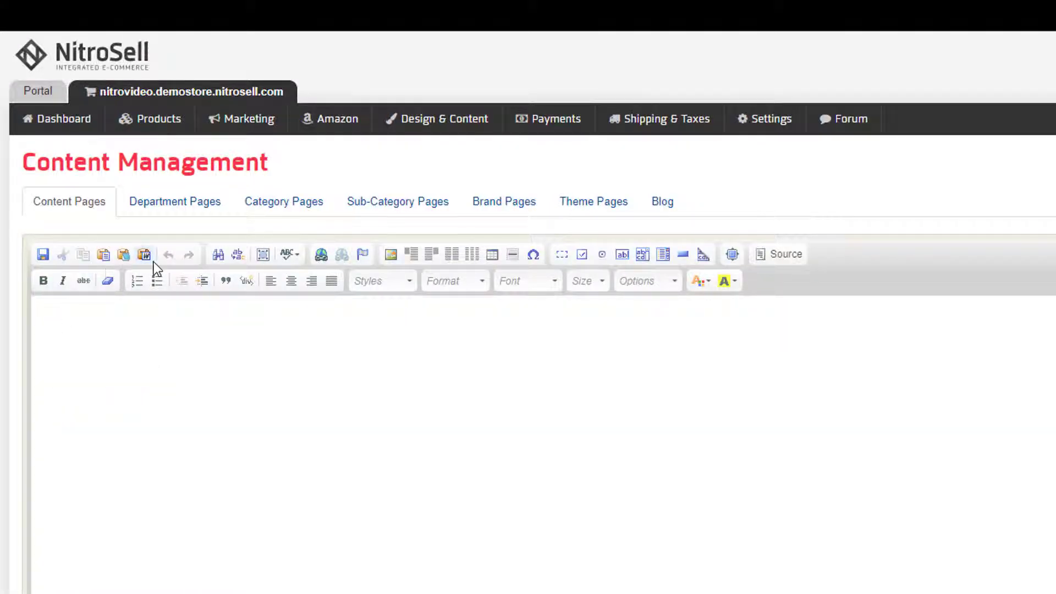
pyautogui.click(555, 282)
pyautogui.click(547, 281)
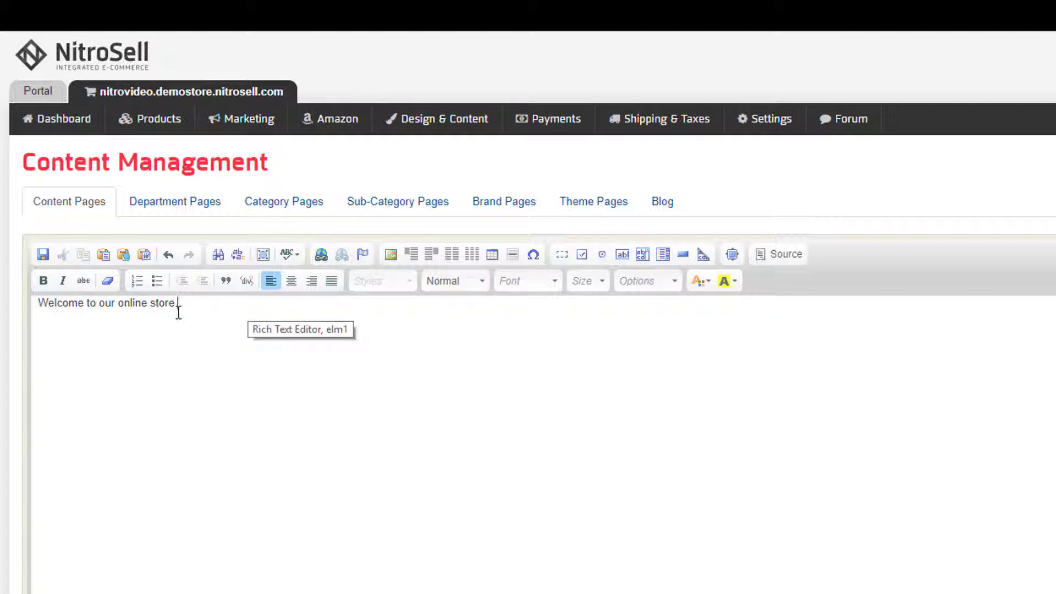
# - Format the line 'Welcome to our online store.' as Heading 1
pyautogui.moveTo(184, 306); pyautogui.dragTo(34, 308)
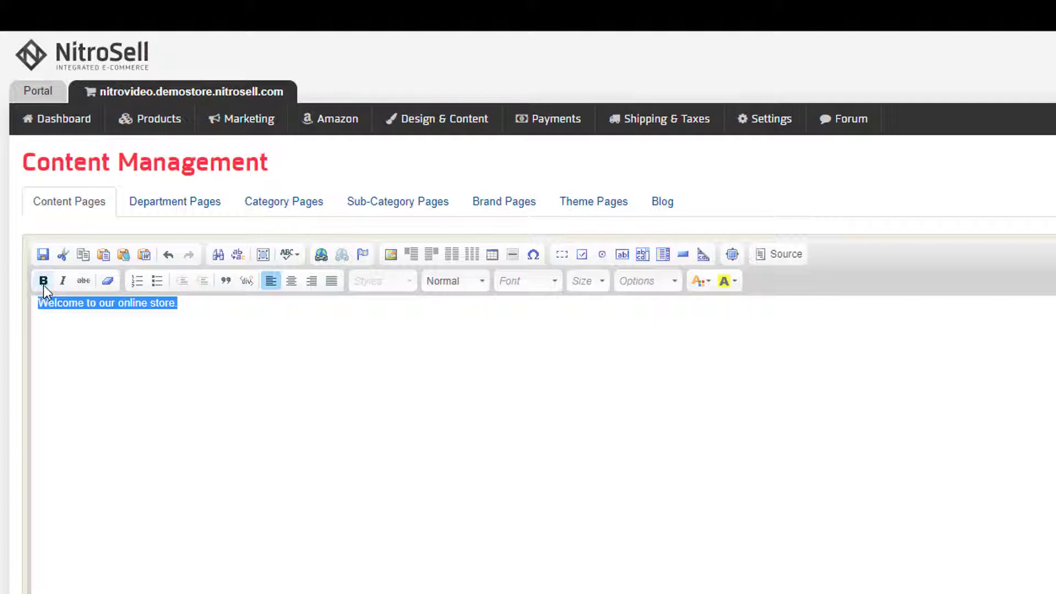
pyautogui.click(472, 284)
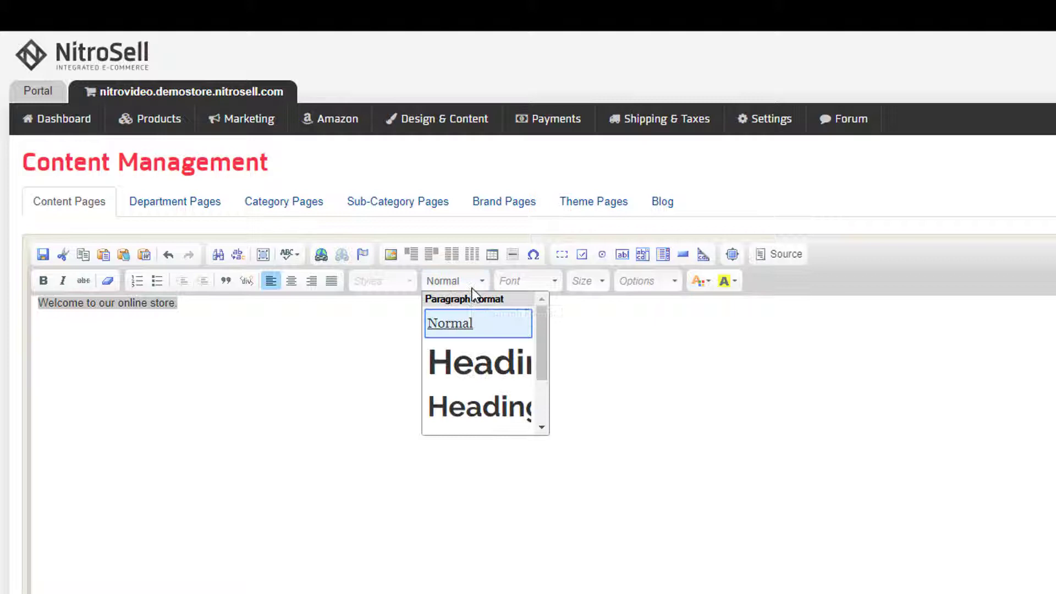
pyautogui.click(473, 286)
pyautogui.click(467, 285)
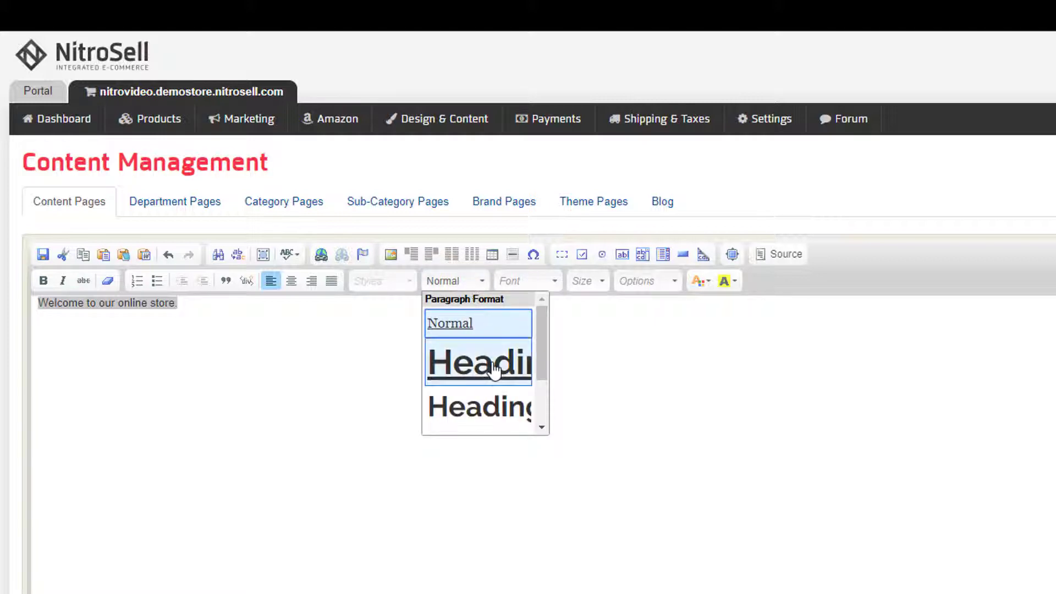
pyautogui.scroll(-2, 490, 388)
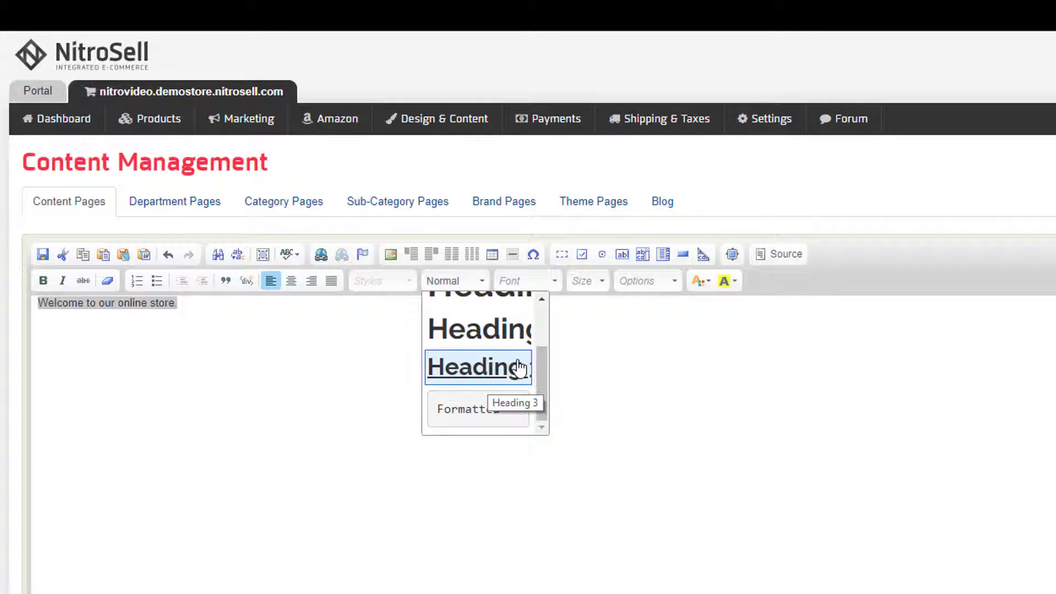
pyautogui.scroll(1, 517, 346)
pyautogui.scroll(2, 517, 345)
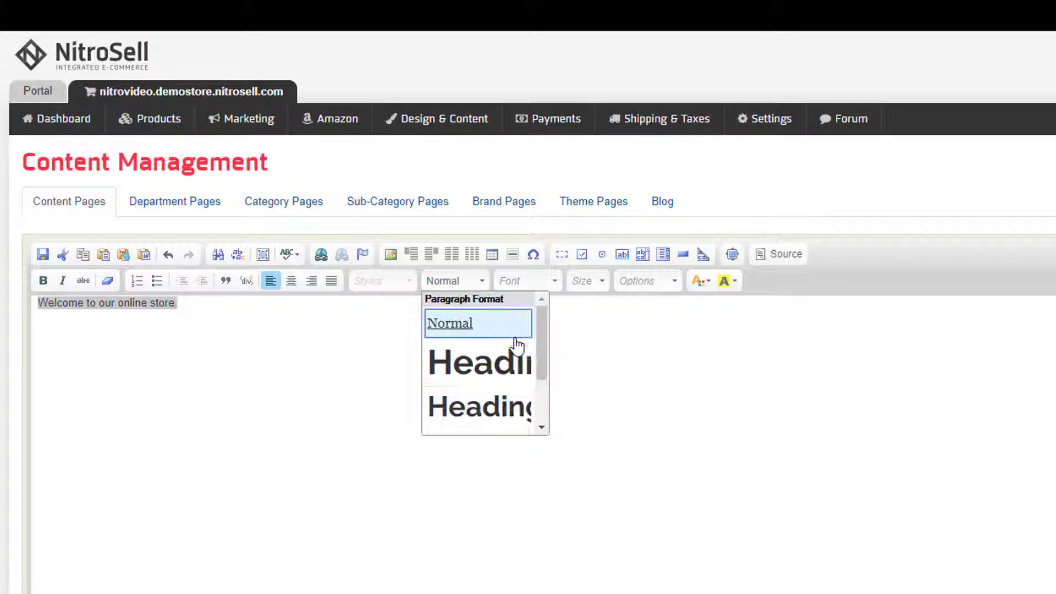
pyautogui.click(484, 369)
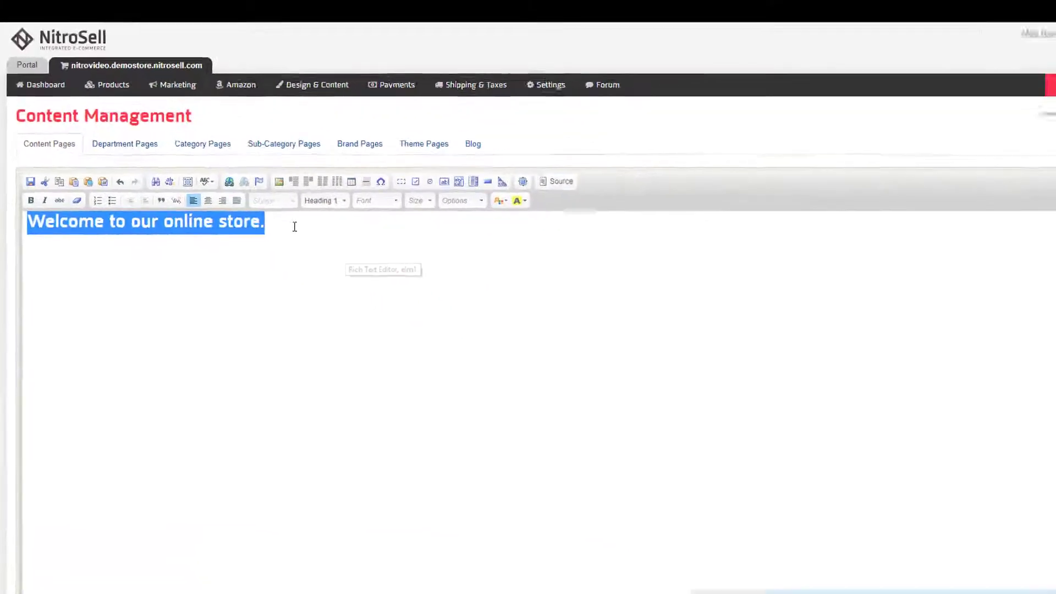
# - Drag storefront.jpg from the desktop into the About Us page below the welcome heading
pyautogui.click(295, 227)
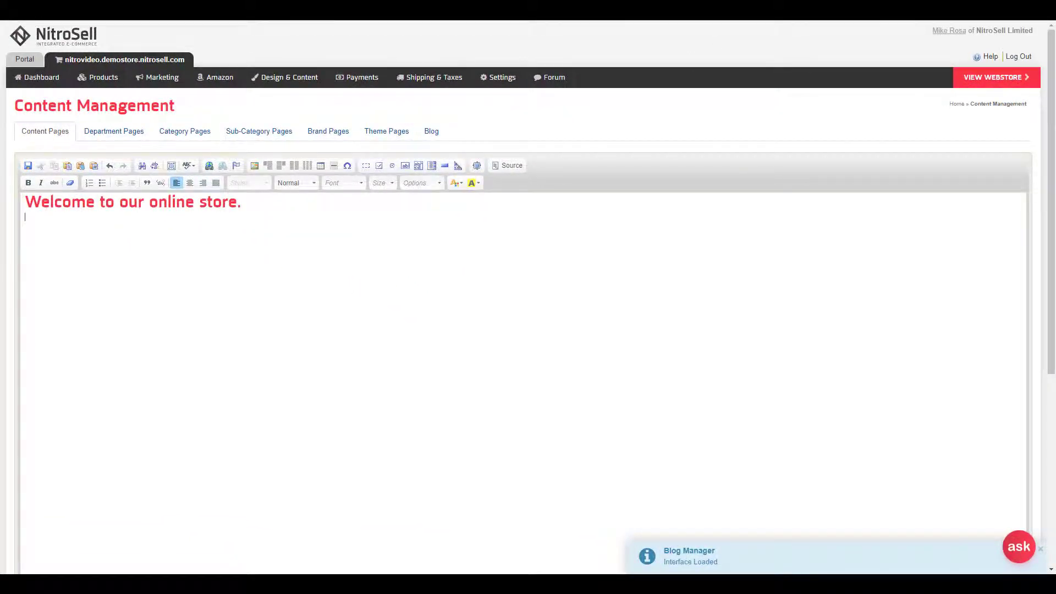
pyautogui.press('super+Left')
pyautogui.moveTo(773, 216); pyautogui.dragTo(44, 295)
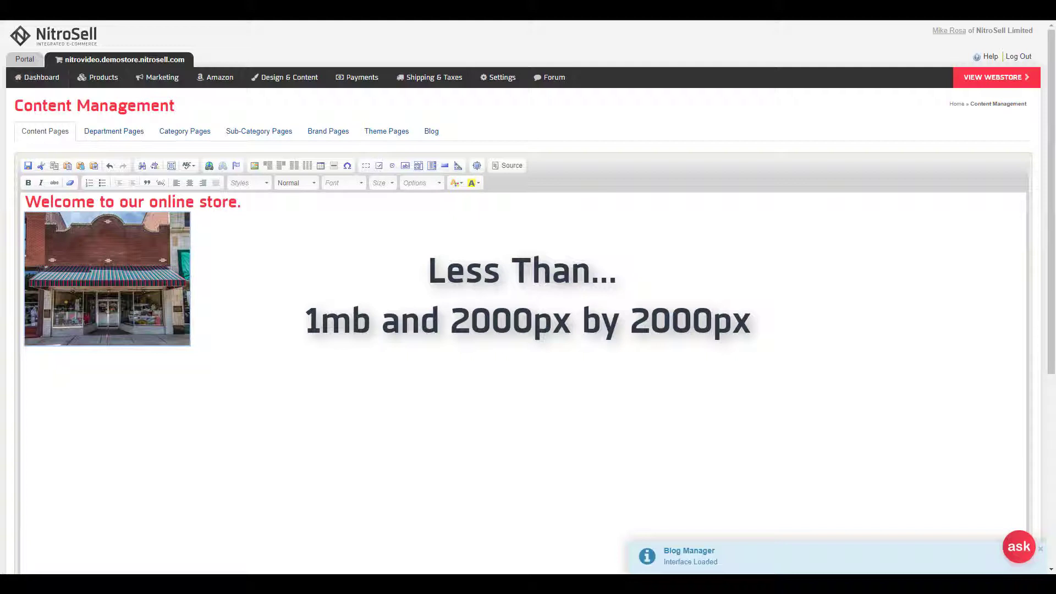
pyautogui.click(215, 339)
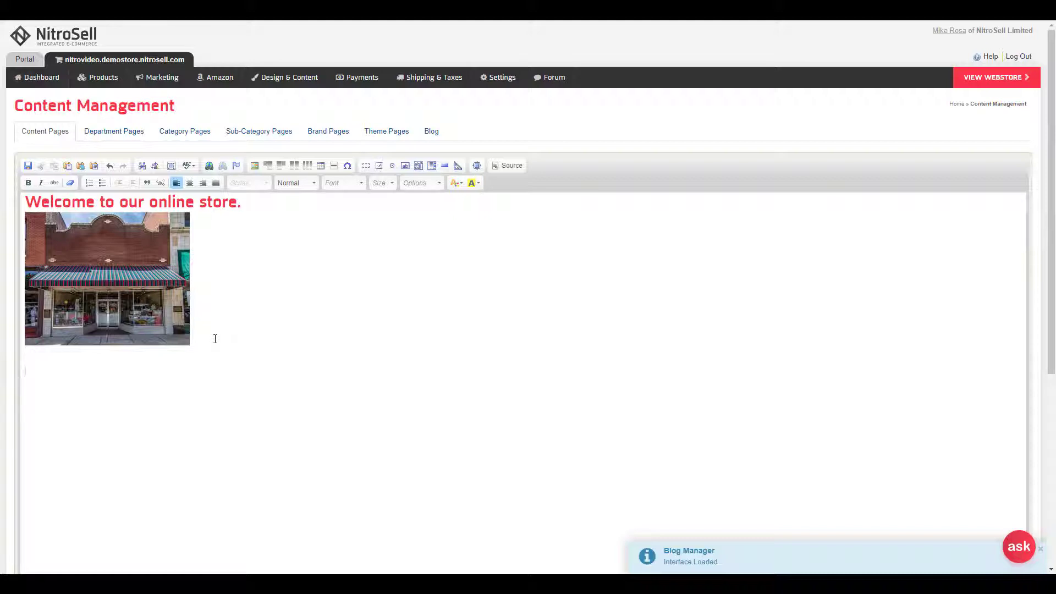
pyautogui.click(186, 331)
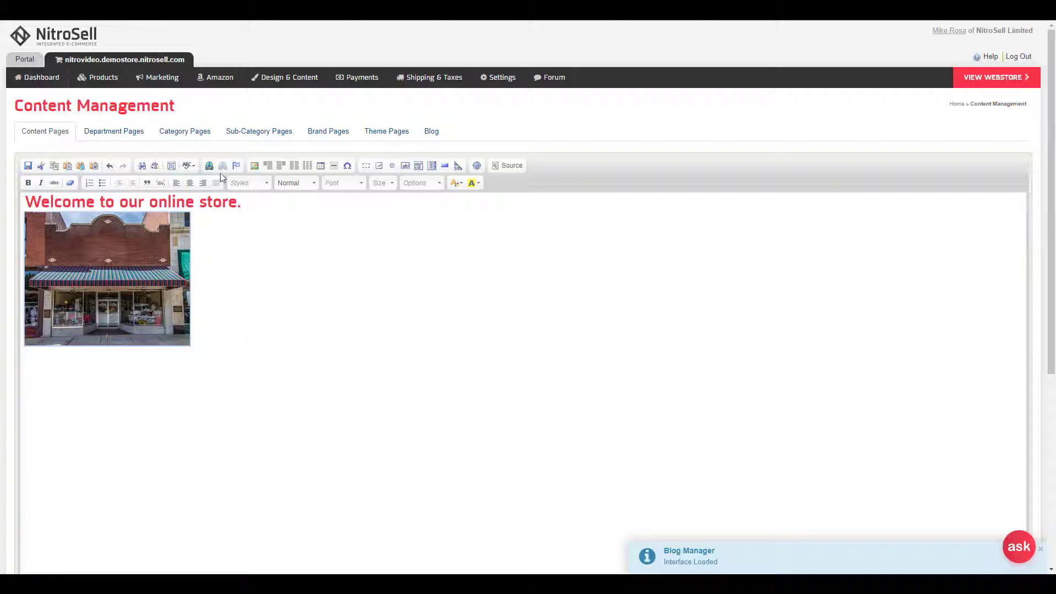
pyautogui.rightClick(117, 262)
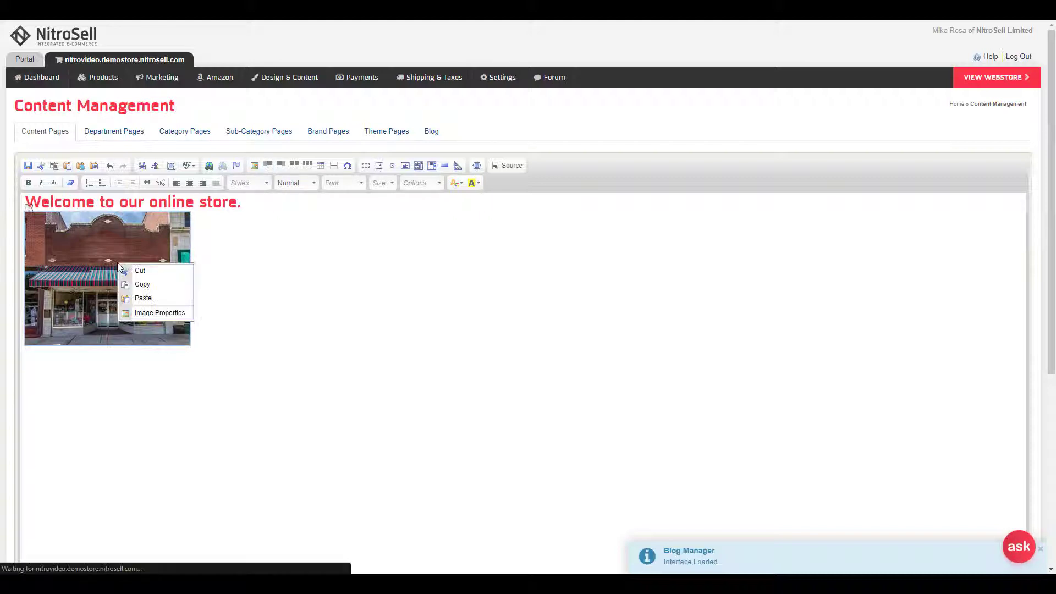
pyautogui.click(150, 312)
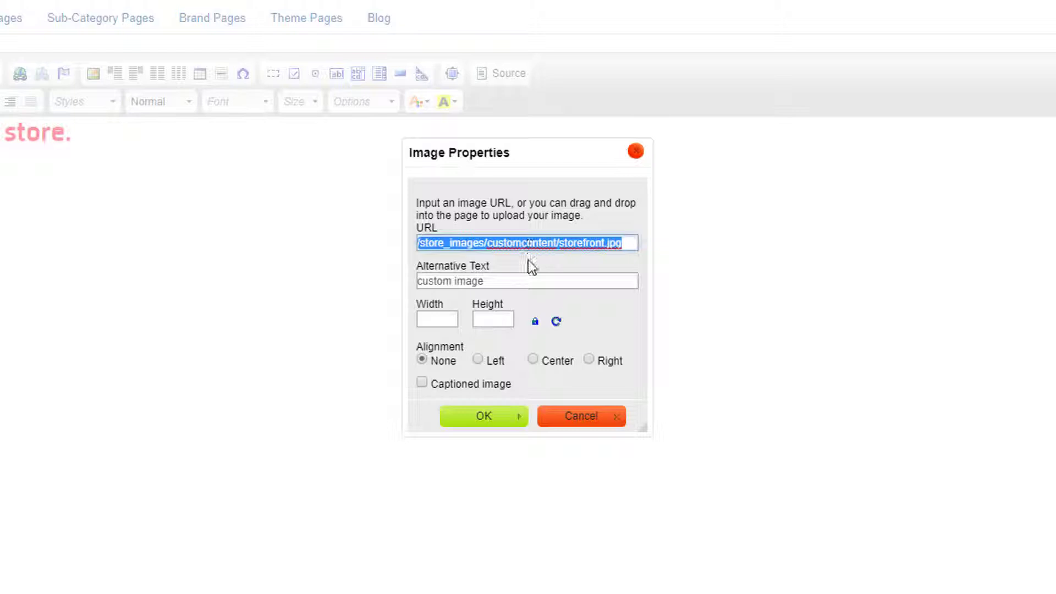
pyautogui.click(502, 281)
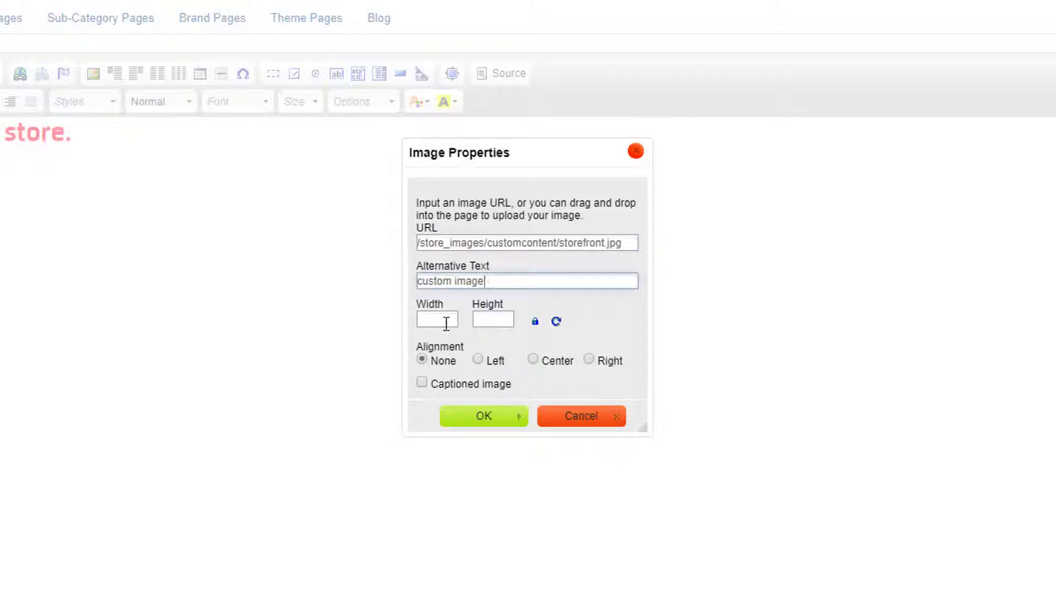
pyautogui.click(446, 324)
pyautogui.click(493, 324)
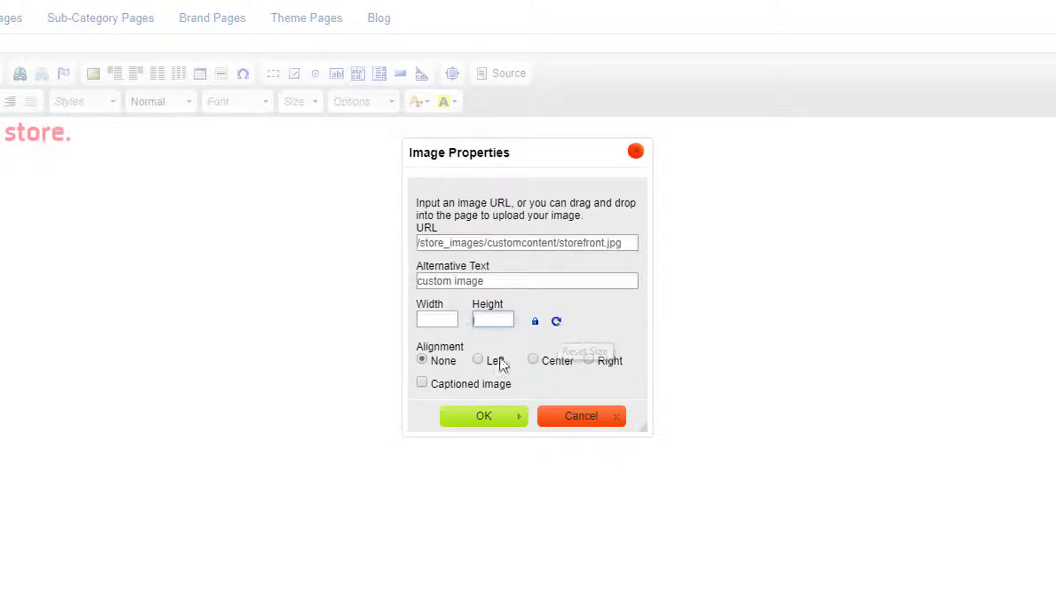
pyautogui.click(425, 385)
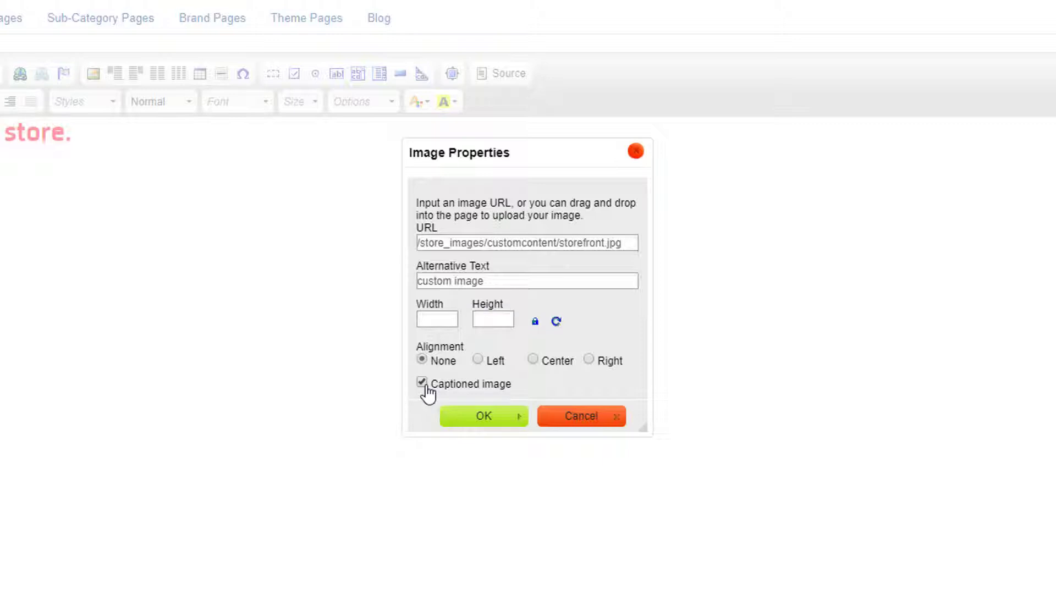
pyautogui.click(576, 422)
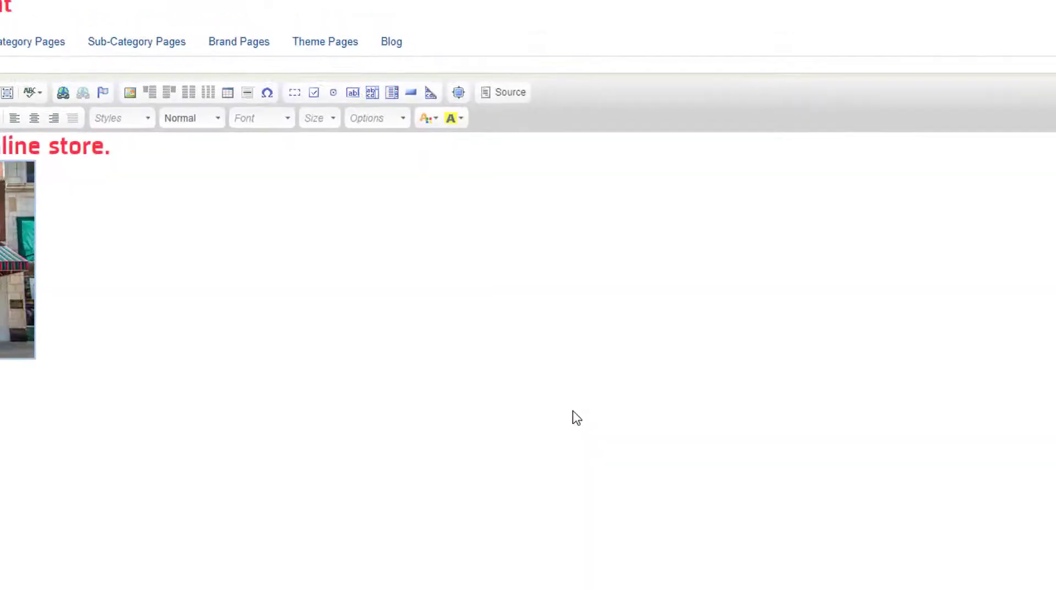
pyautogui.click(133, 373)
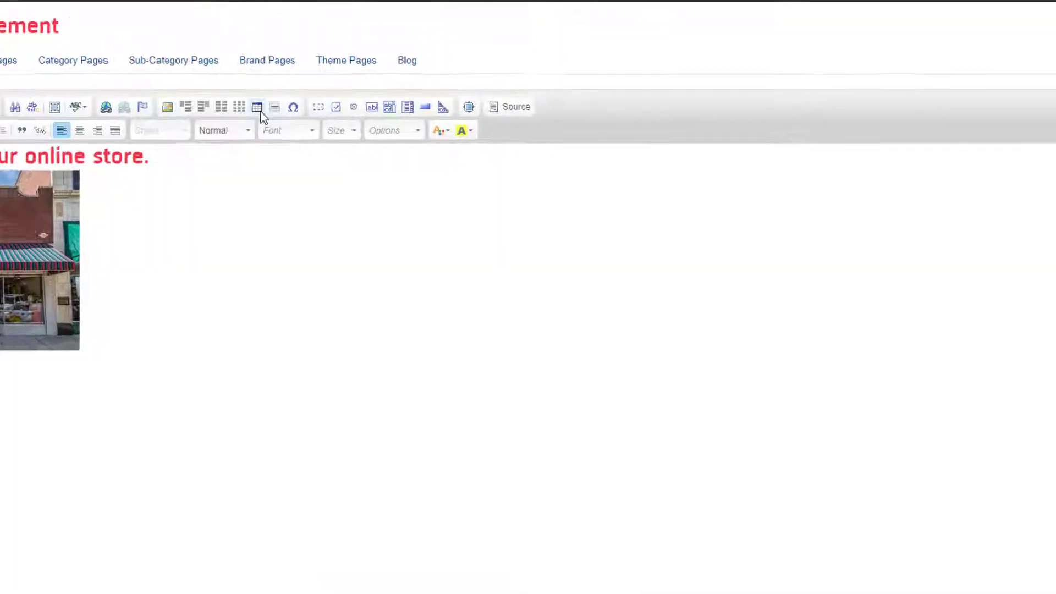
pyautogui.click(325, 158)
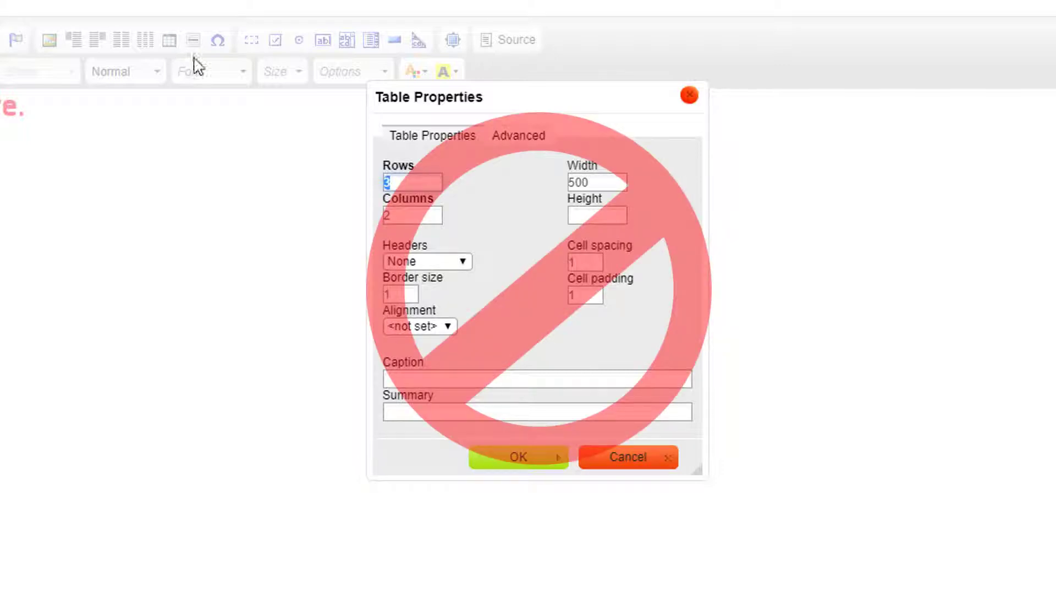
pyautogui.click(626, 460)
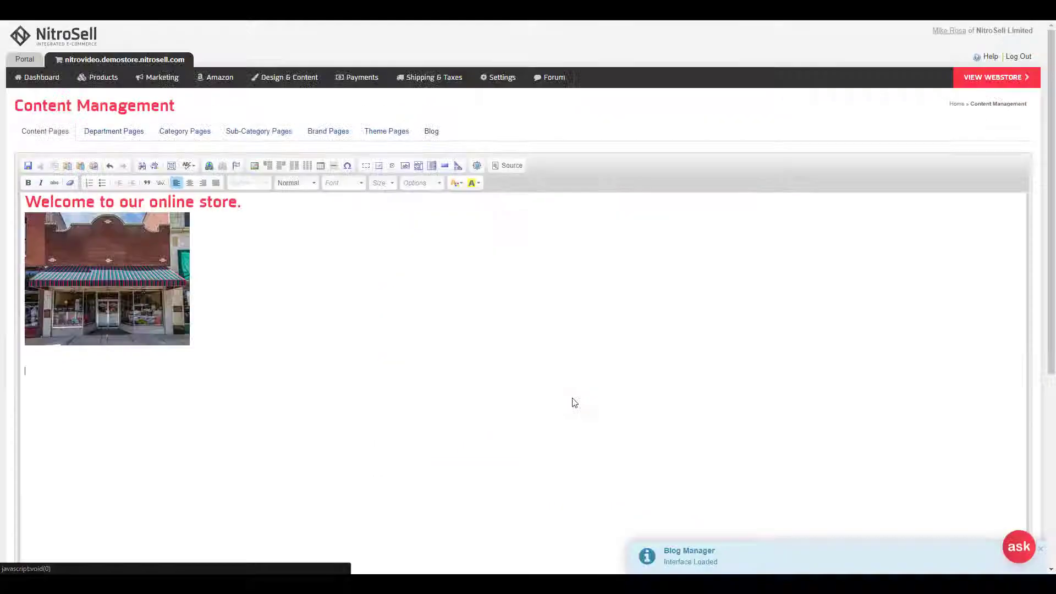
# - Insert a two-column block and paste Lorem ipsum over the first column's placeholders
pyautogui.click(296, 172)
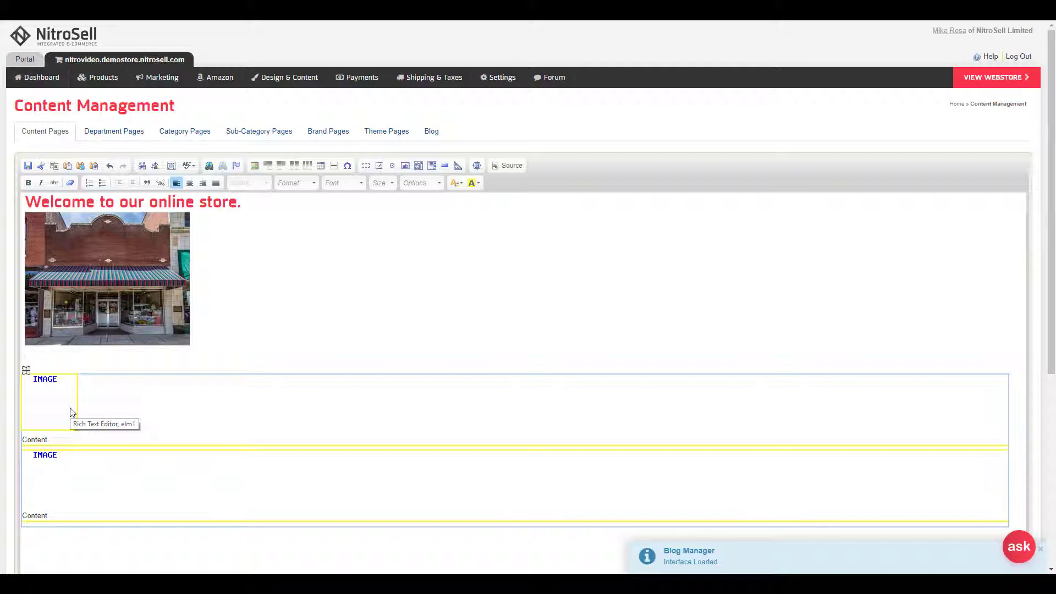
pyautogui.click(57, 400)
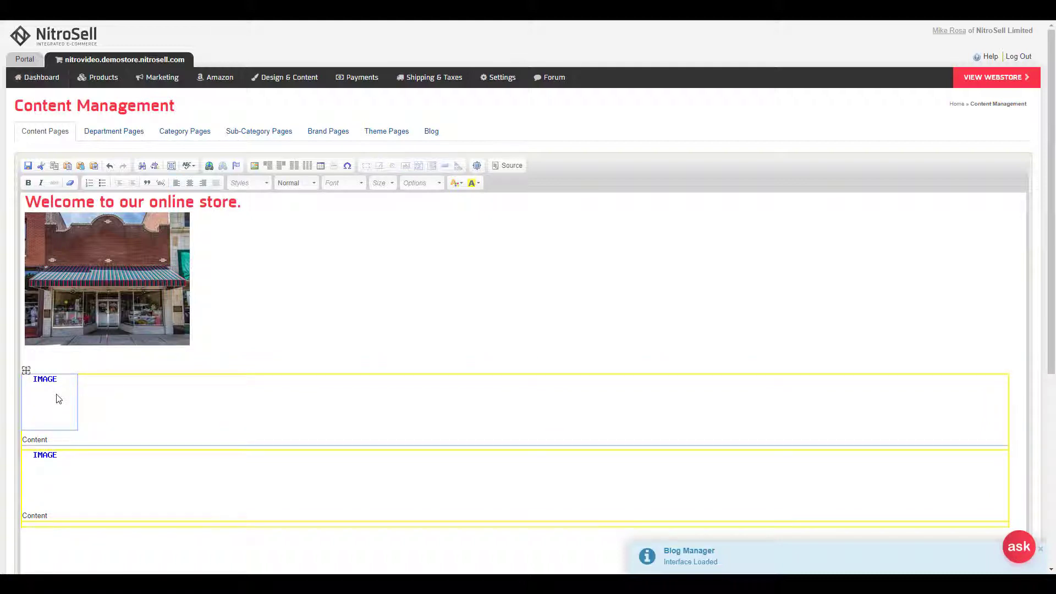
pyautogui.press('Delete')
pyautogui.moveTo(46, 395); pyautogui.dragTo(15, 395)
pyautogui.write('Lorem ipsum dolor sit amet, consectetur adipiscing elit, sed do eiusmod tempor incididunt ut labore et dolore magna aliqua. Ut enim ad minim veniam, quis nostrud exercitation ullamco laboris nisi ut aliquip ex ea commodo consequat. Duis aute irure dolor in reprehenderit in voluptate velit esse cillum dolore eu fugiat nulla pariatur. Excepteur sint occaecat cupidatat non proident, sunt in culpa qui officia deserunt mollit anim id est laborum.')
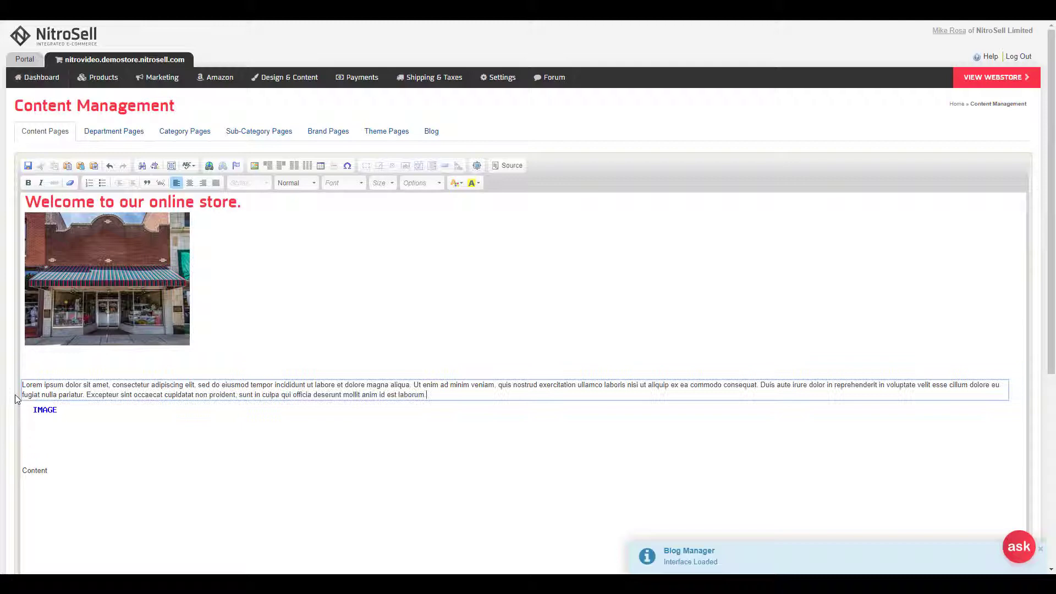
# - Clear the second column's placeholders and drop storefront.jpg into it
pyautogui.click(60, 429)
pyautogui.press('Delete')
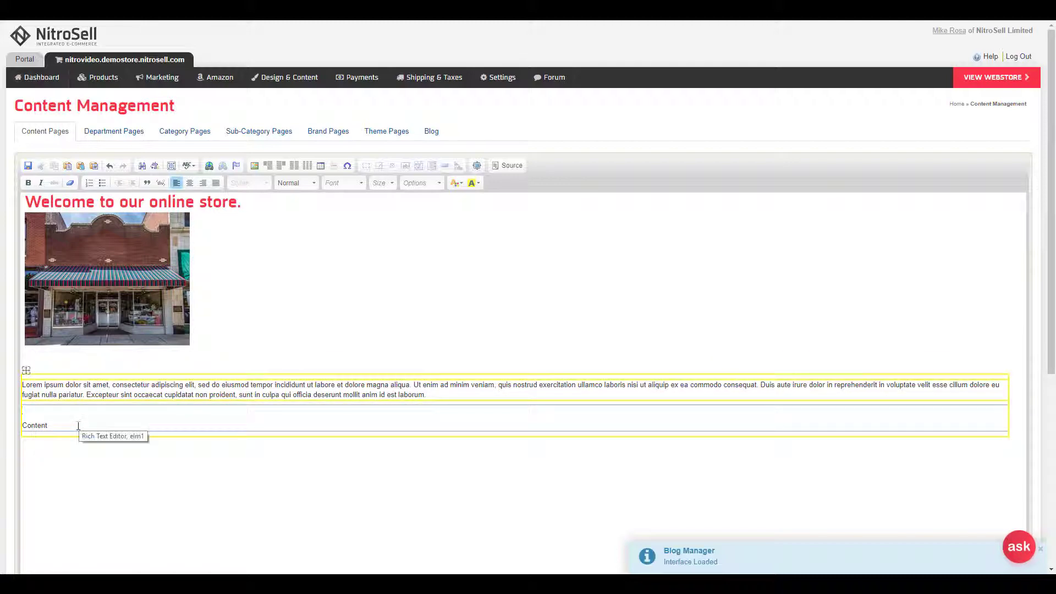
pyautogui.moveTo(48, 411); pyautogui.dragTo(19, 410)
pyautogui.press('Delete')
pyautogui.press('super+Left')
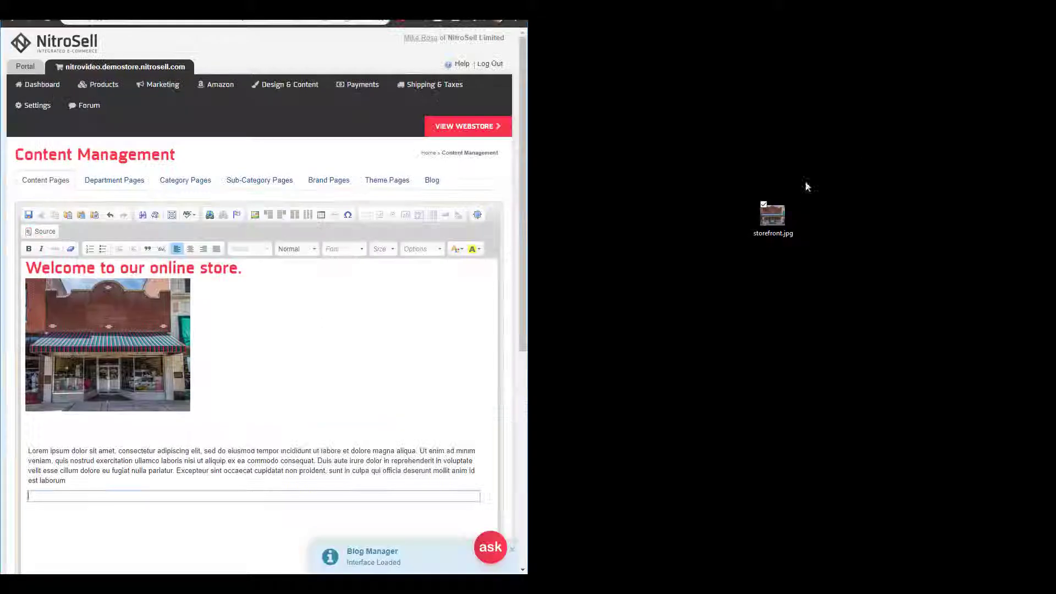
pyautogui.moveTo(771, 215); pyautogui.dragTo(72, 499)
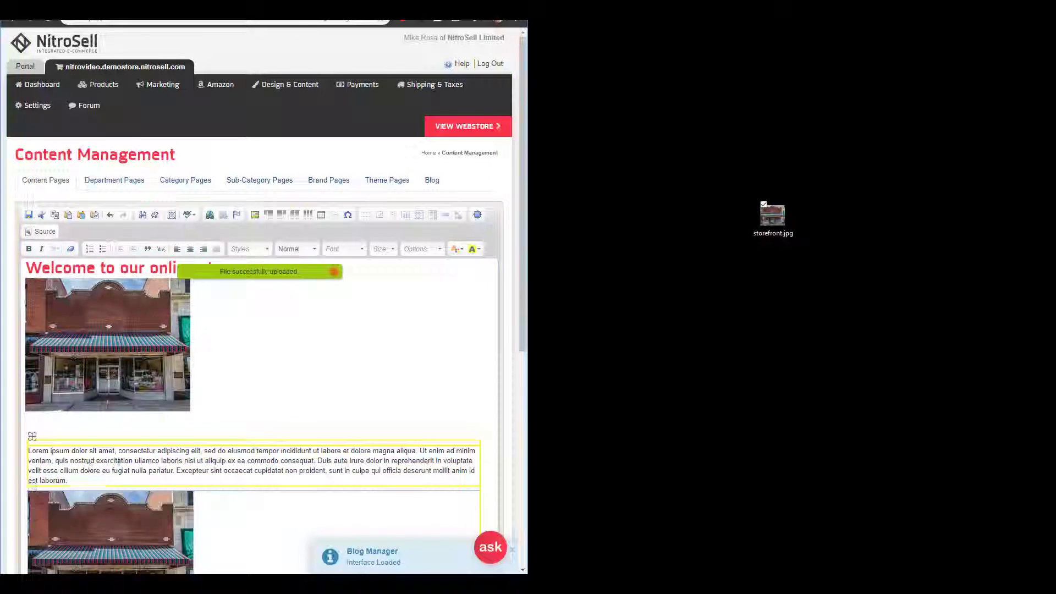
# - Make the paragraph line from fugiat to laborum size 18 and gold
pyautogui.press('super+Up')
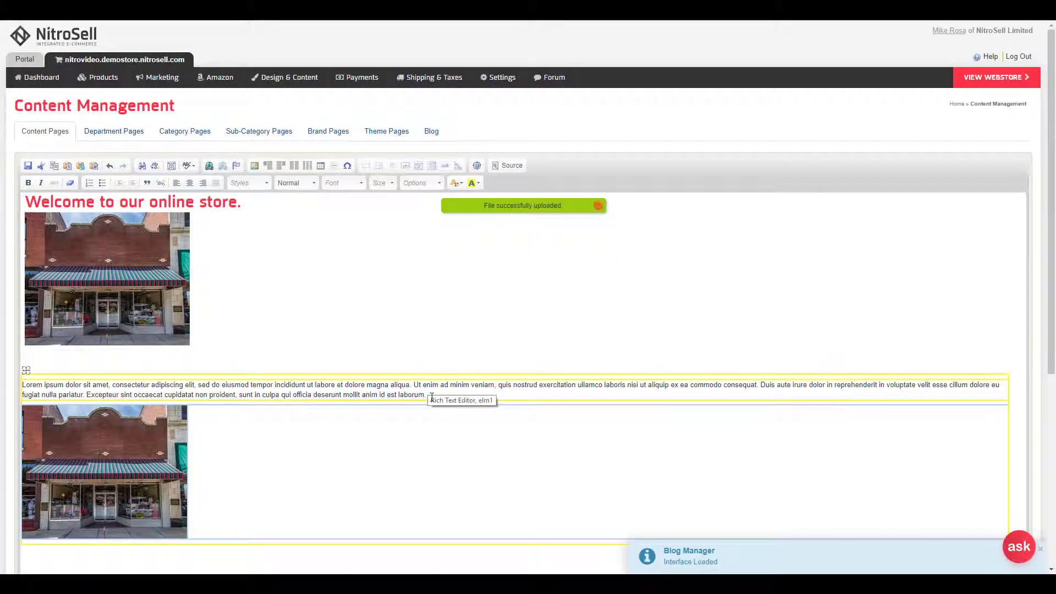
pyautogui.moveTo(426, 395); pyautogui.dragTo(22, 391)
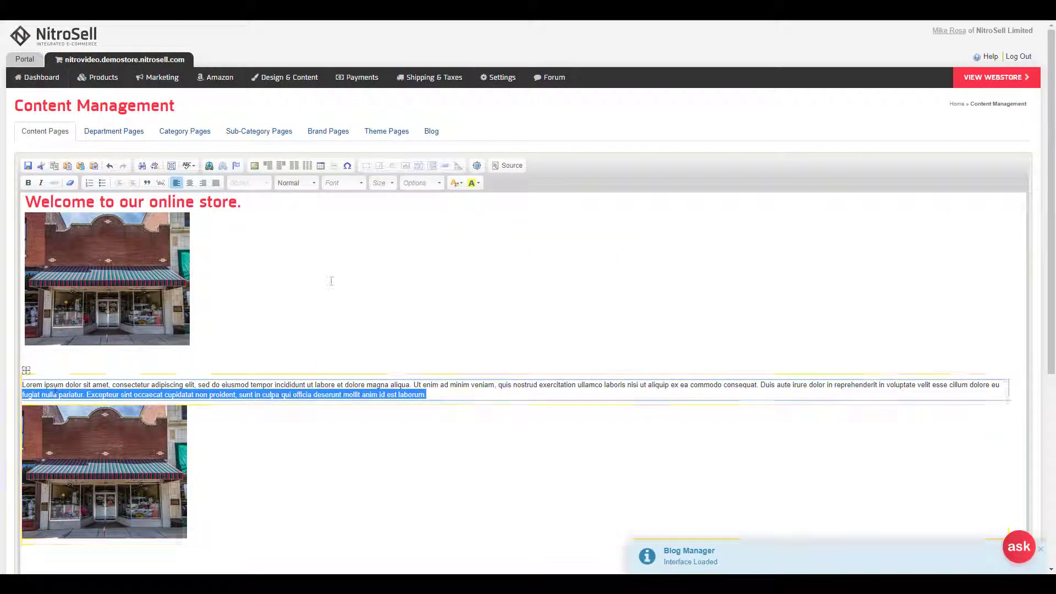
pyautogui.click(344, 184)
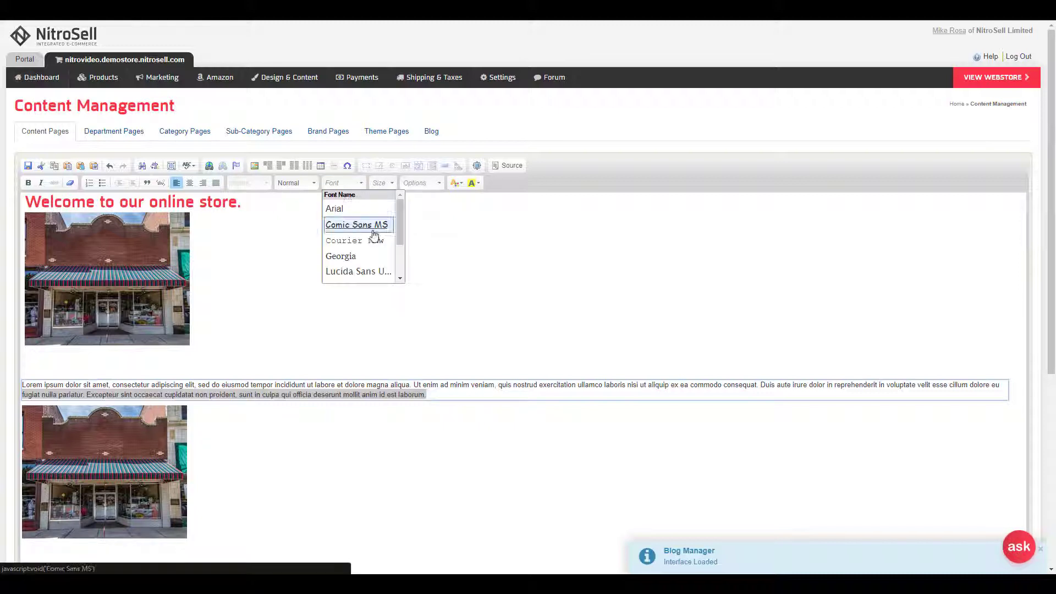
pyautogui.click(383, 184)
pyautogui.click(384, 263)
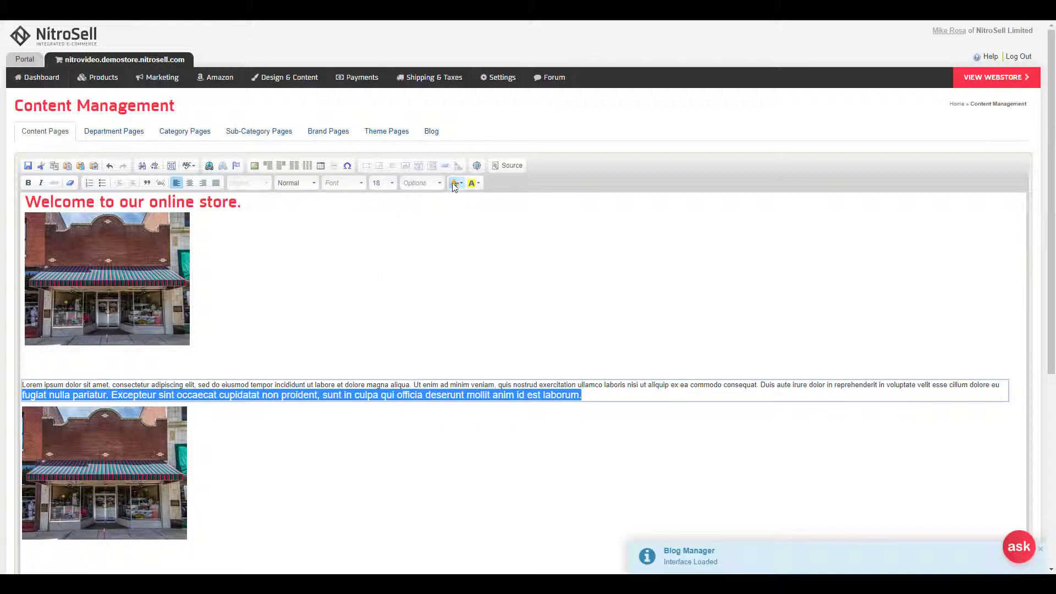
pyautogui.click(458, 183)
pyautogui.click(478, 231)
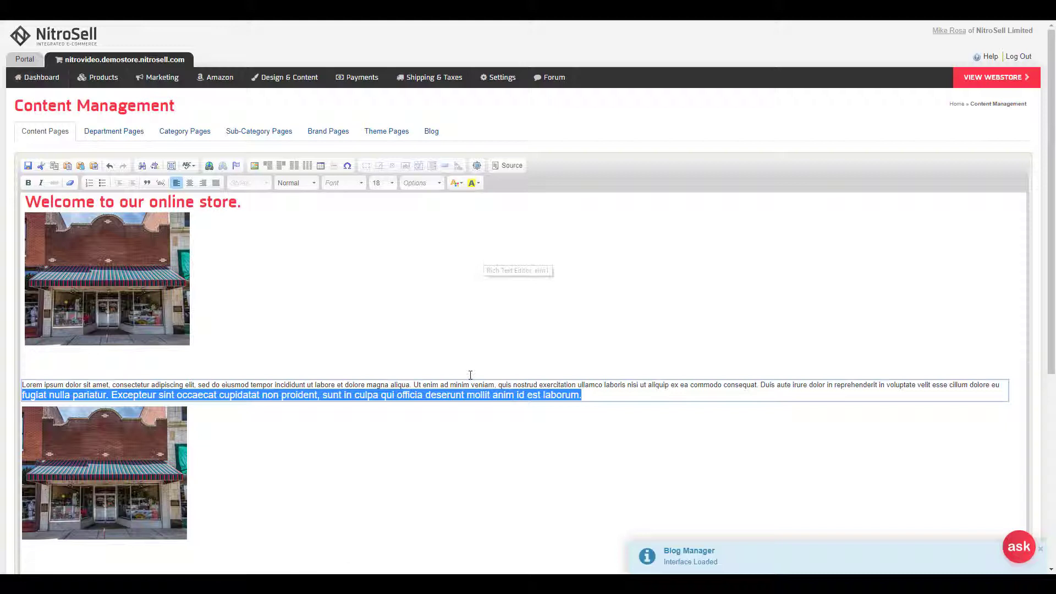
pyautogui.click(589, 384)
# - Link the 'Ut enim ad minim veniam…' phrase to google.com, opening in a popup window
pyautogui.moveTo(599, 385); pyautogui.dragTo(405, 384)
pyautogui.click(209, 166)
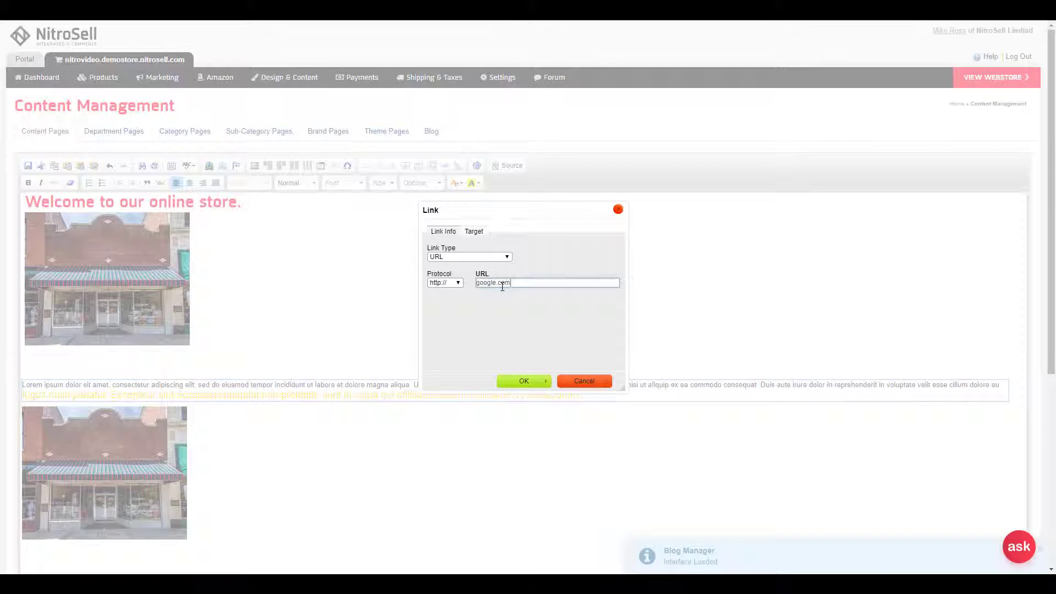
pyautogui.click(474, 232)
pyautogui.click(472, 257)
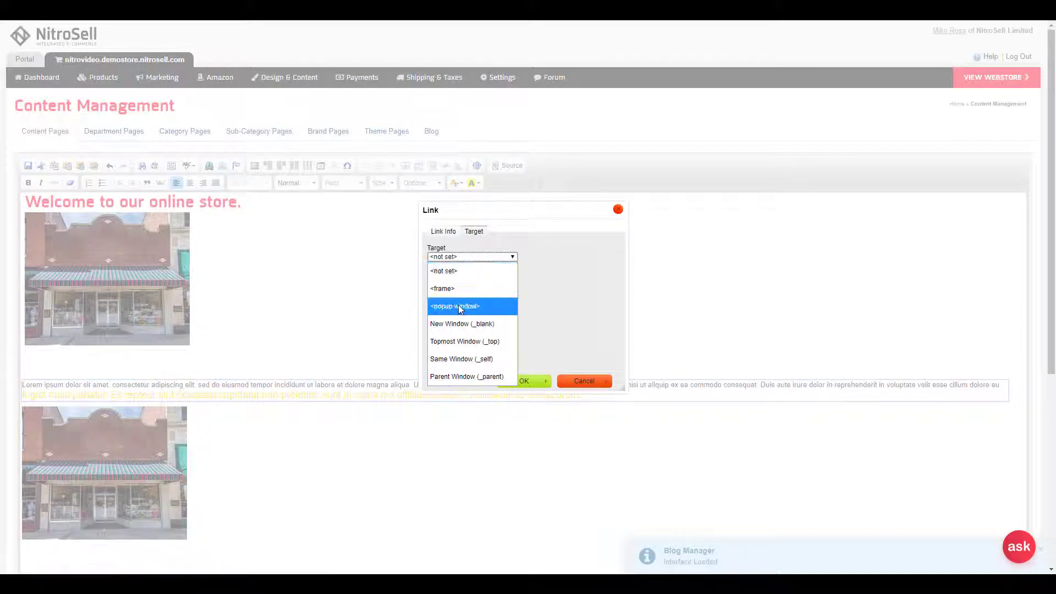
pyautogui.click(458, 306)
pyautogui.click(523, 381)
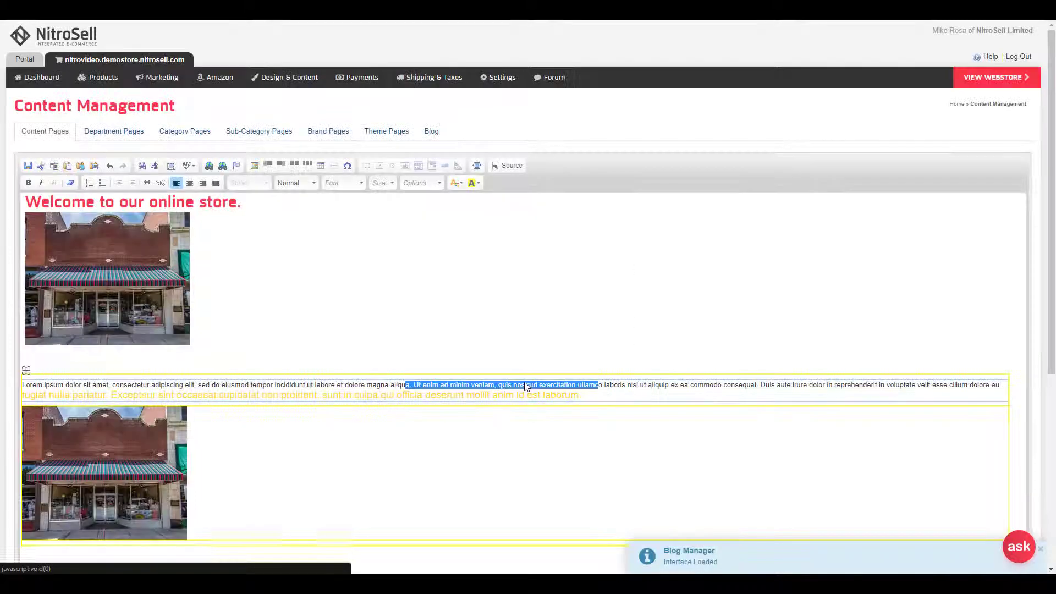
# - Remove the link from the 'Ut enim ad minim veniam…' phrase again
pyautogui.click(374, 388)
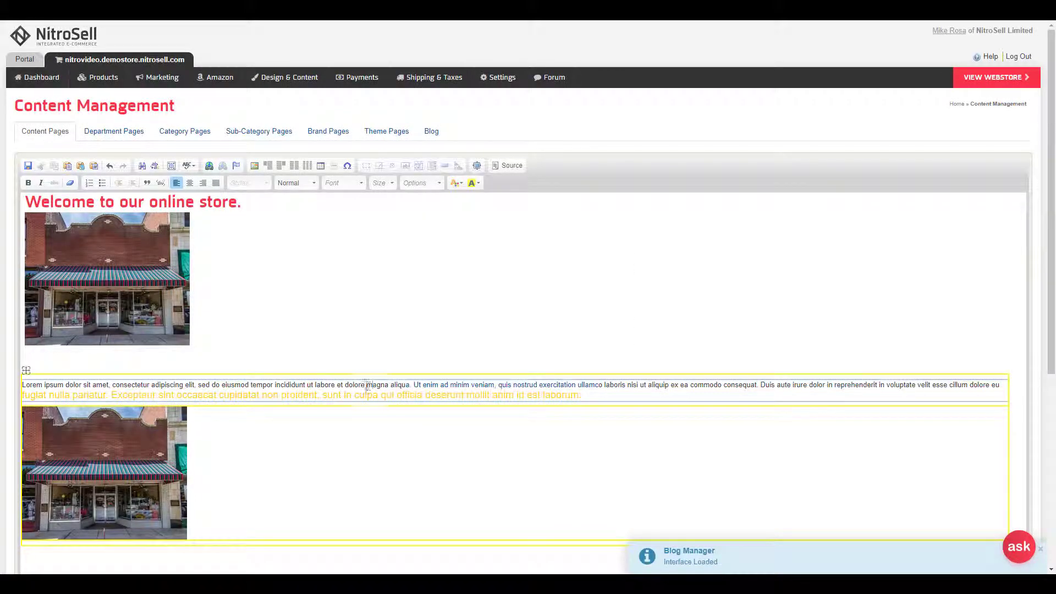
pyautogui.moveTo(604, 385); pyautogui.dragTo(410, 386)
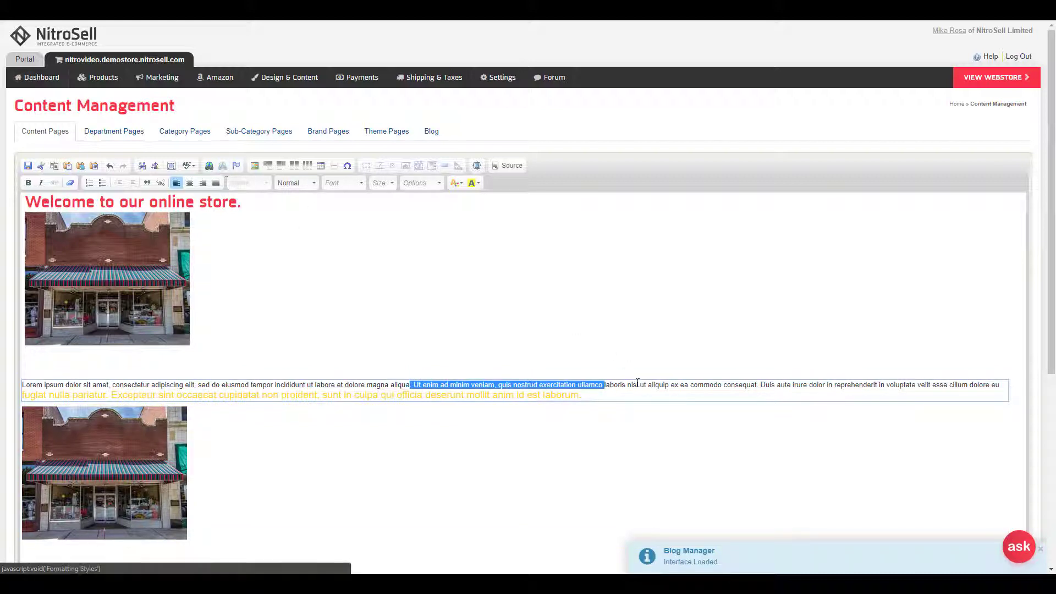
pyautogui.click(222, 166)
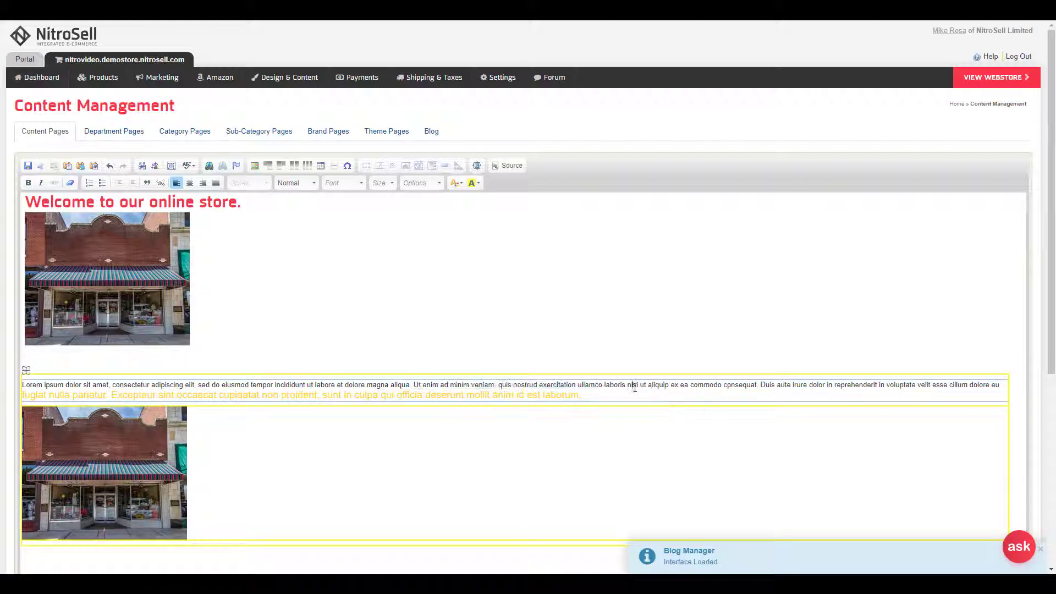
pyautogui.click(510, 168)
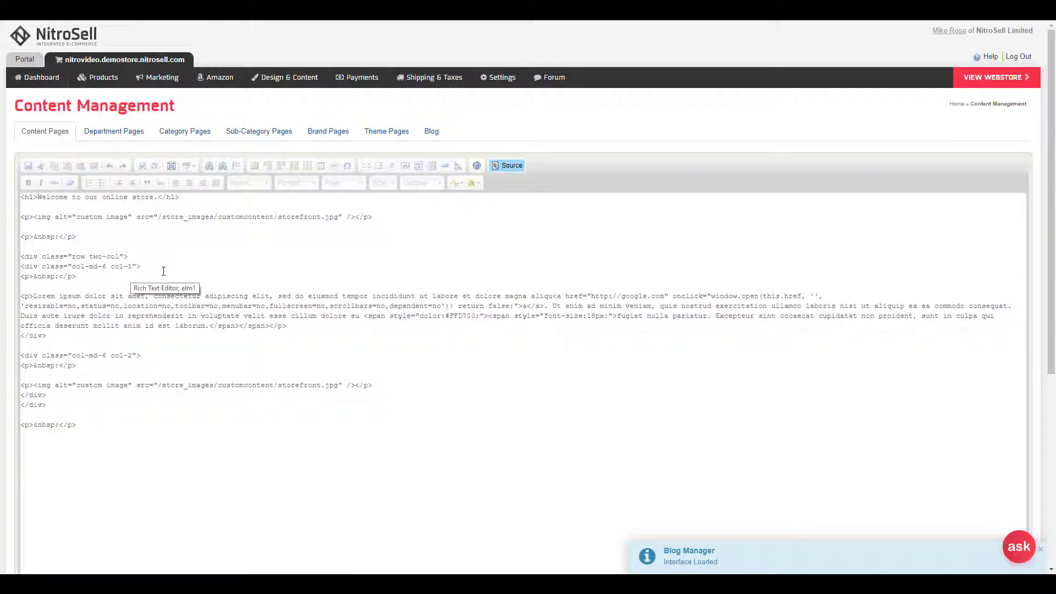
pyautogui.click(136, 272)
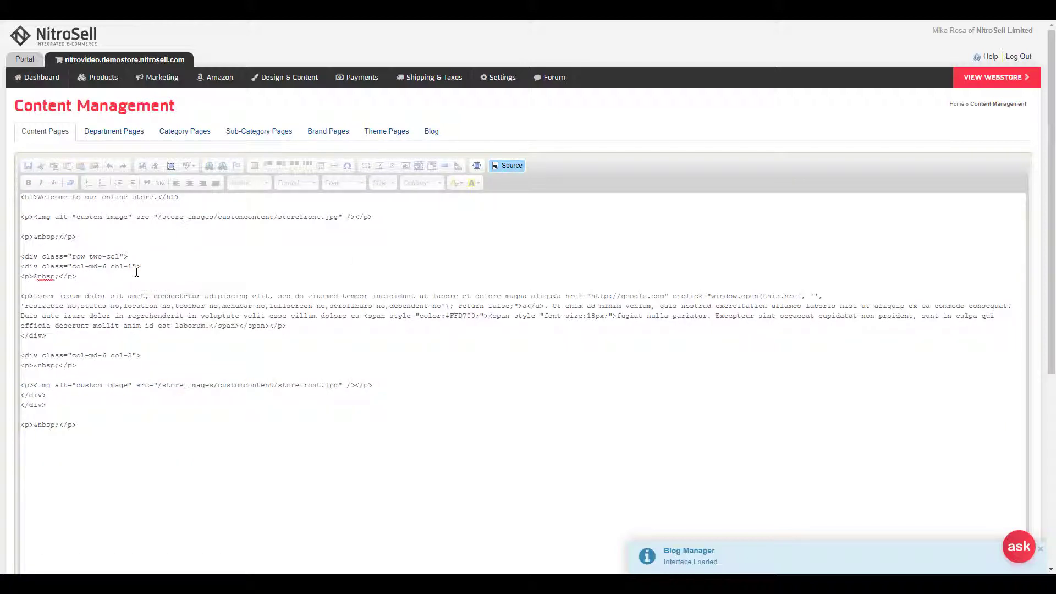
pyautogui.click(513, 166)
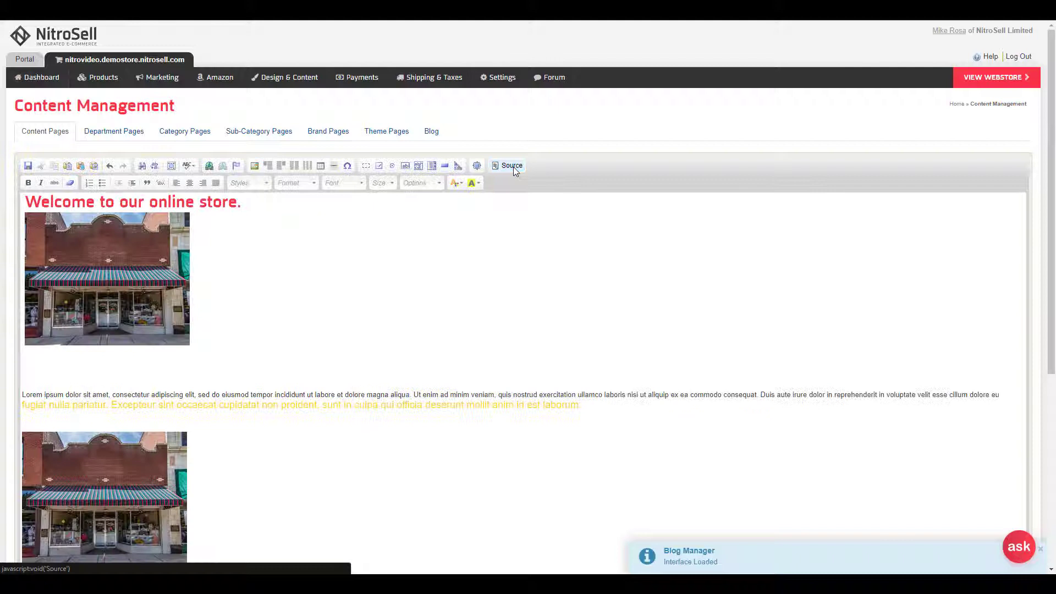
pyautogui.click(439, 186)
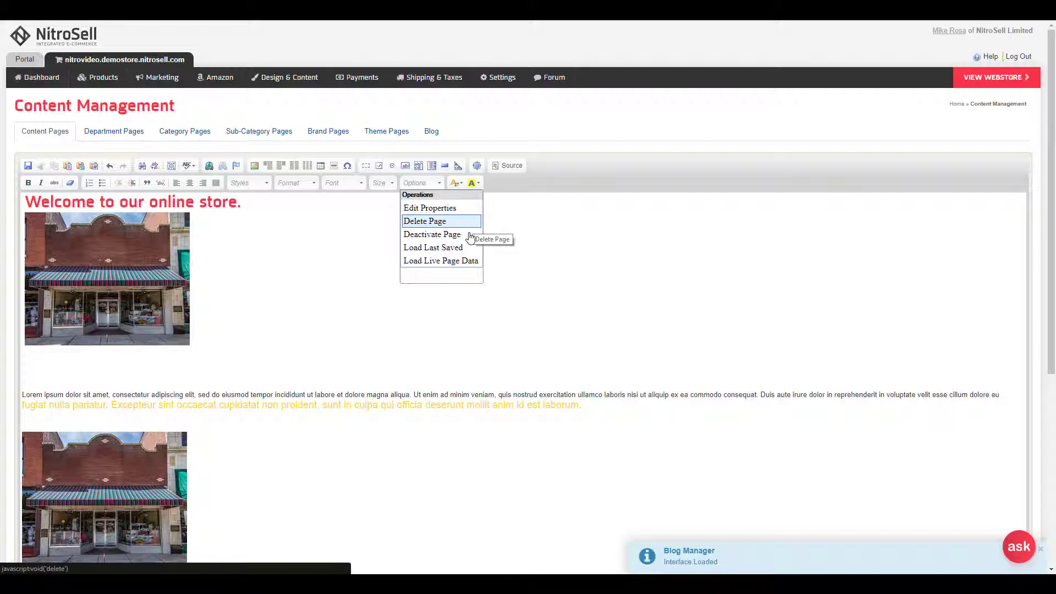
pyautogui.click(439, 186)
pyautogui.click(438, 291)
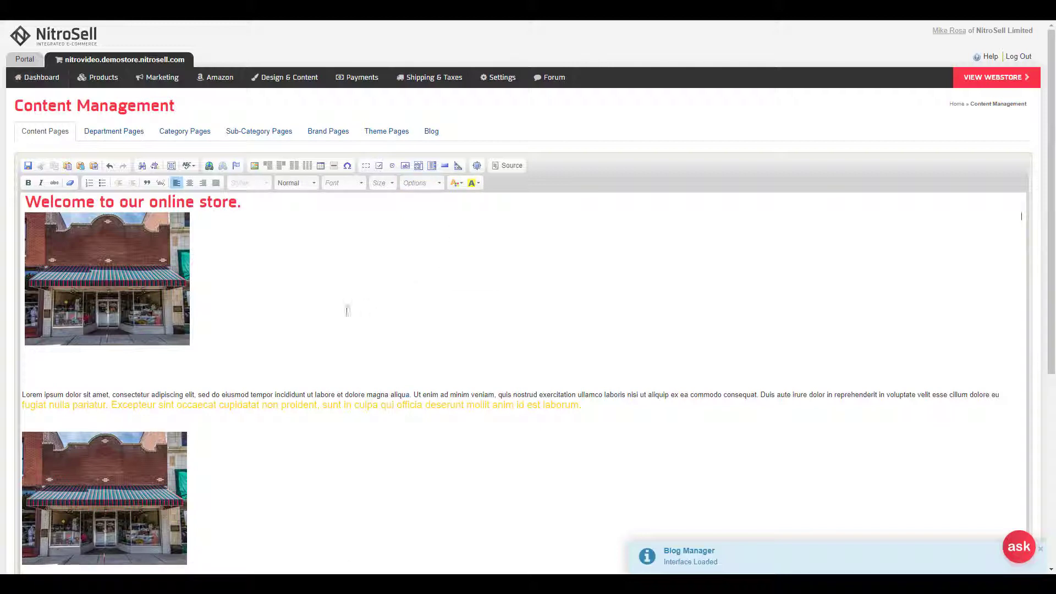
pyautogui.click(28, 166)
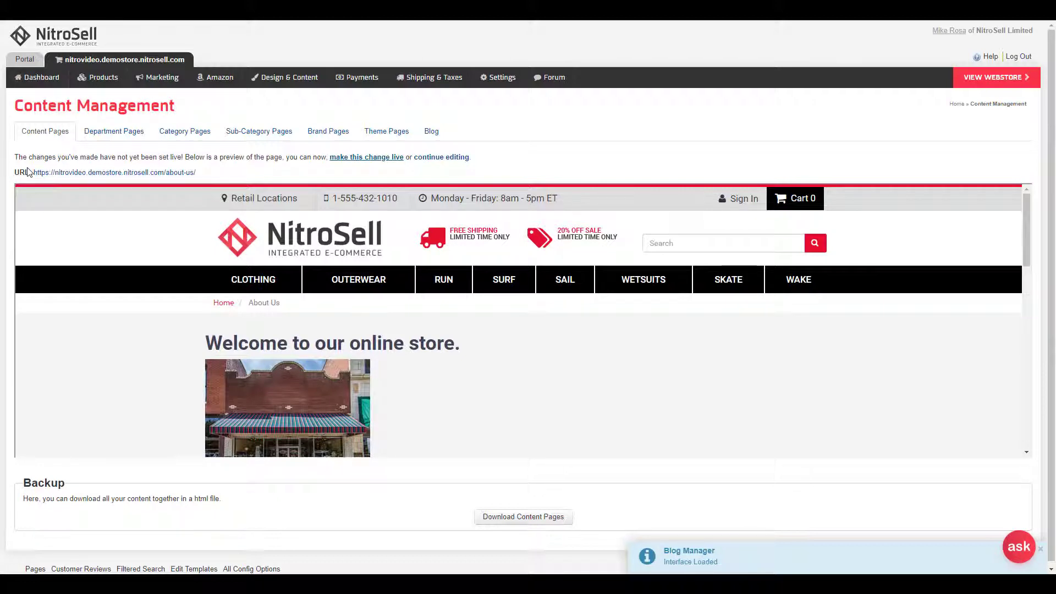
pyautogui.scroll(-5, 180, 351)
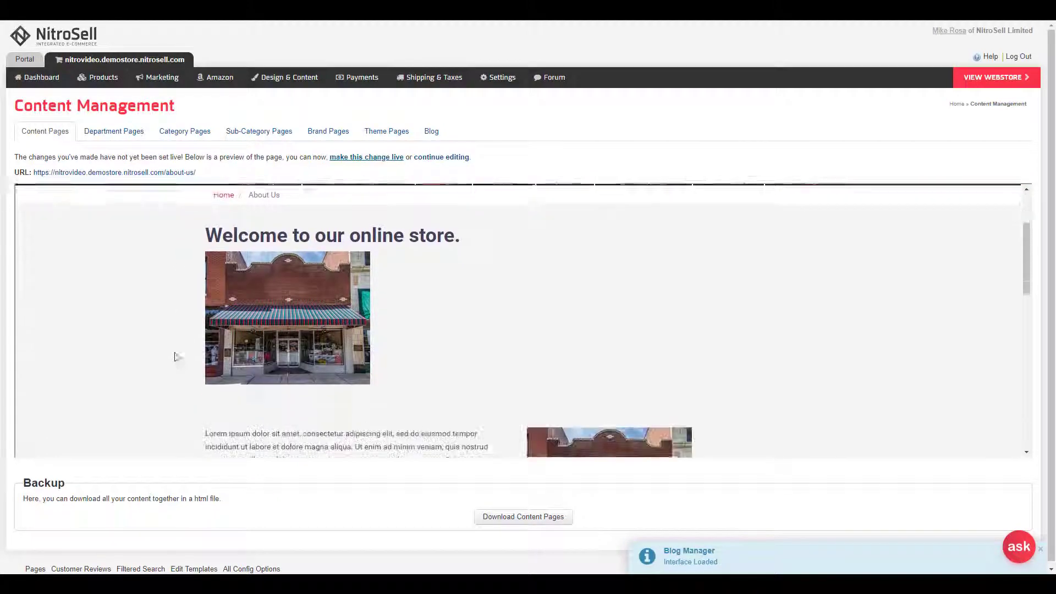
pyautogui.scroll(2, 177, 357)
pyautogui.scroll(3, 176, 357)
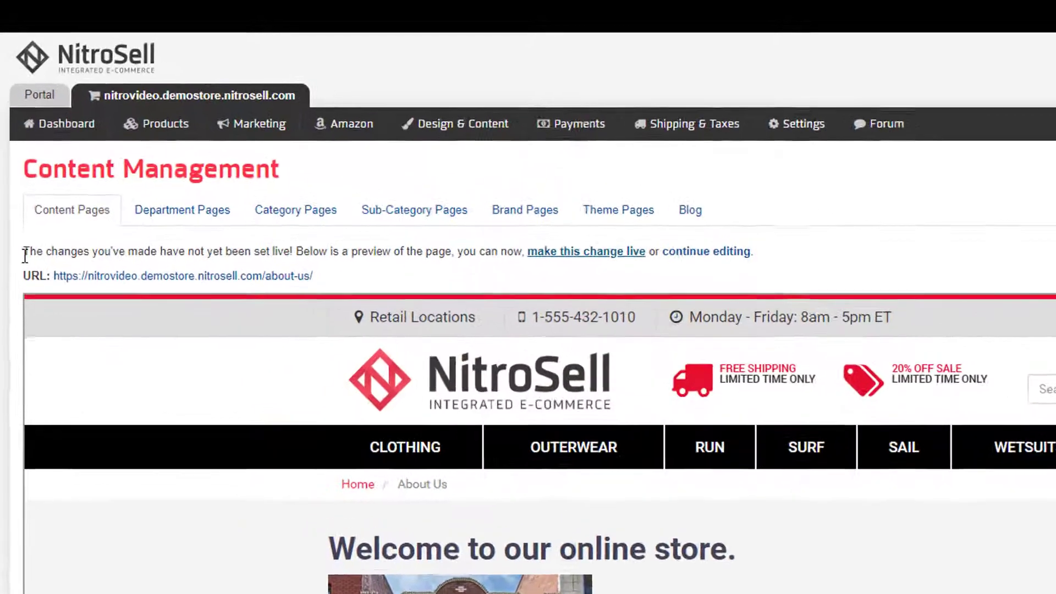
pyautogui.moveTo(15, 156); pyautogui.dragTo(133, 159)
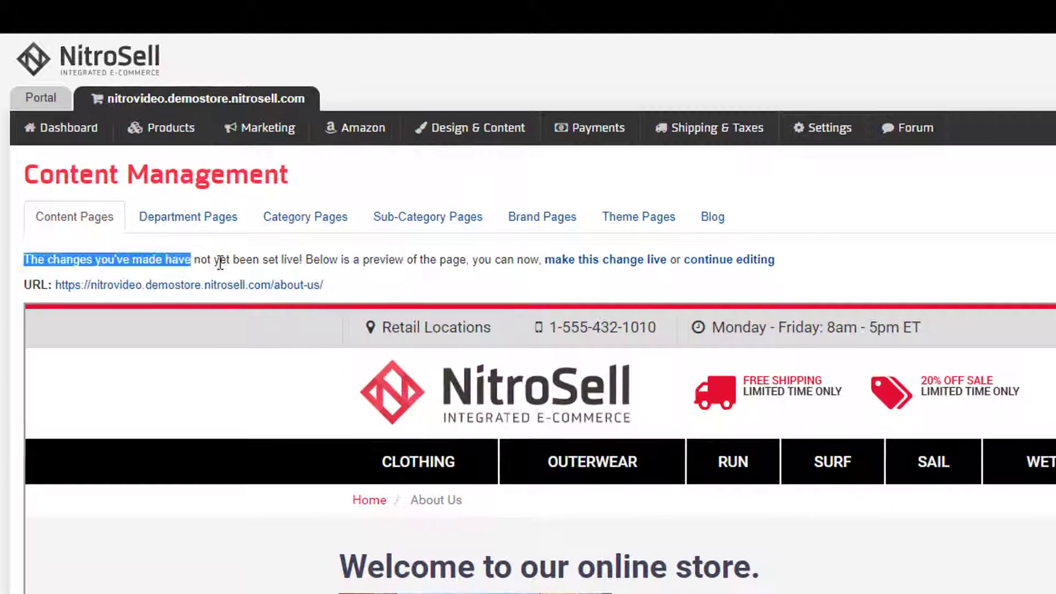
pyautogui.moveTo(220, 263); pyautogui.dragTo(542, 262)
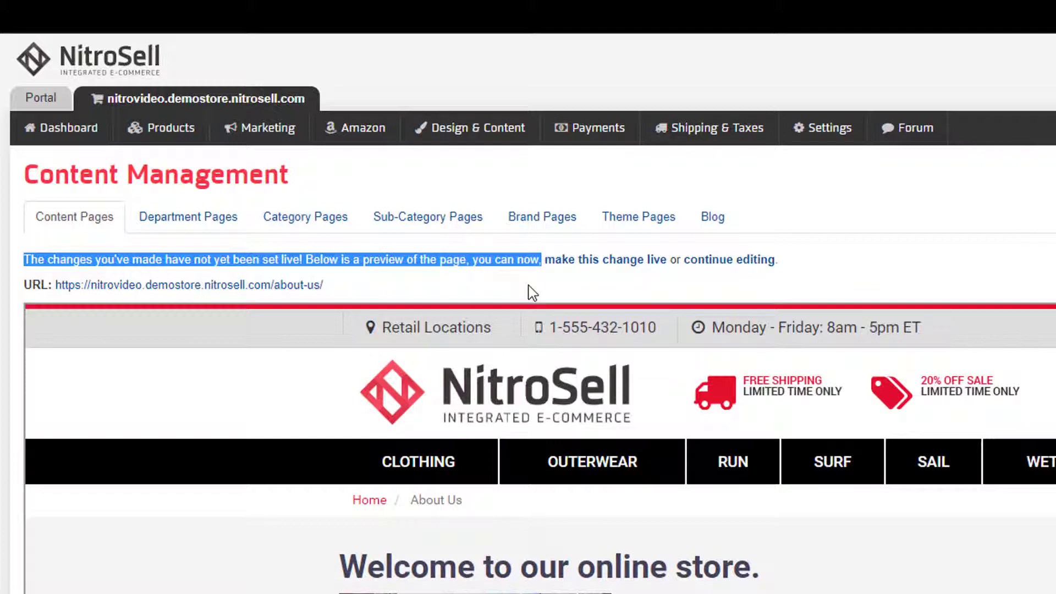
pyautogui.click(531, 293)
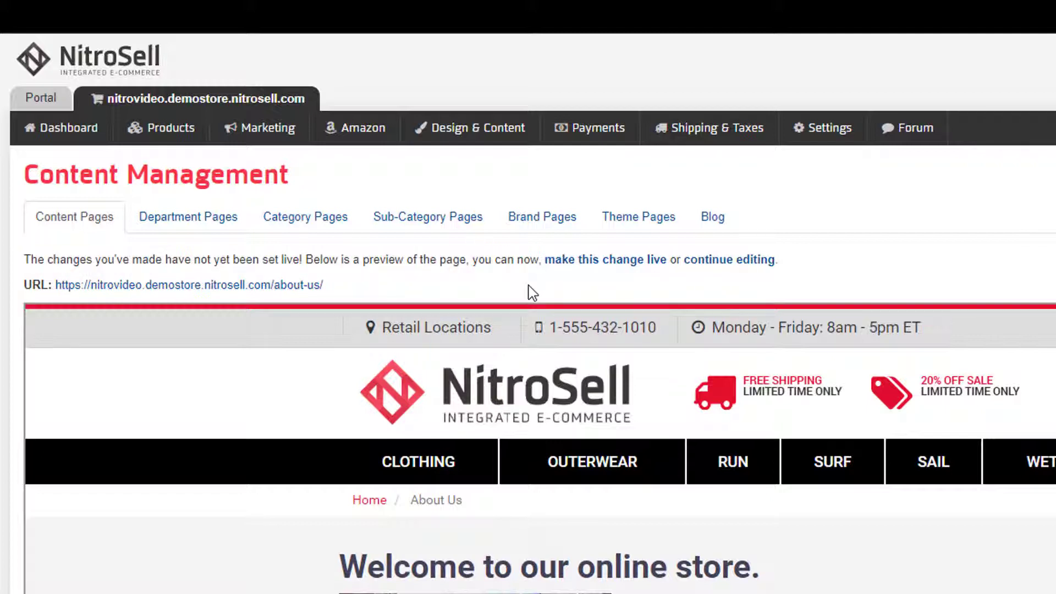
# - Open the About Us page URL in a new tab and make the changes live
pyautogui.rightClick(250, 294)
pyautogui.click(306, 302)
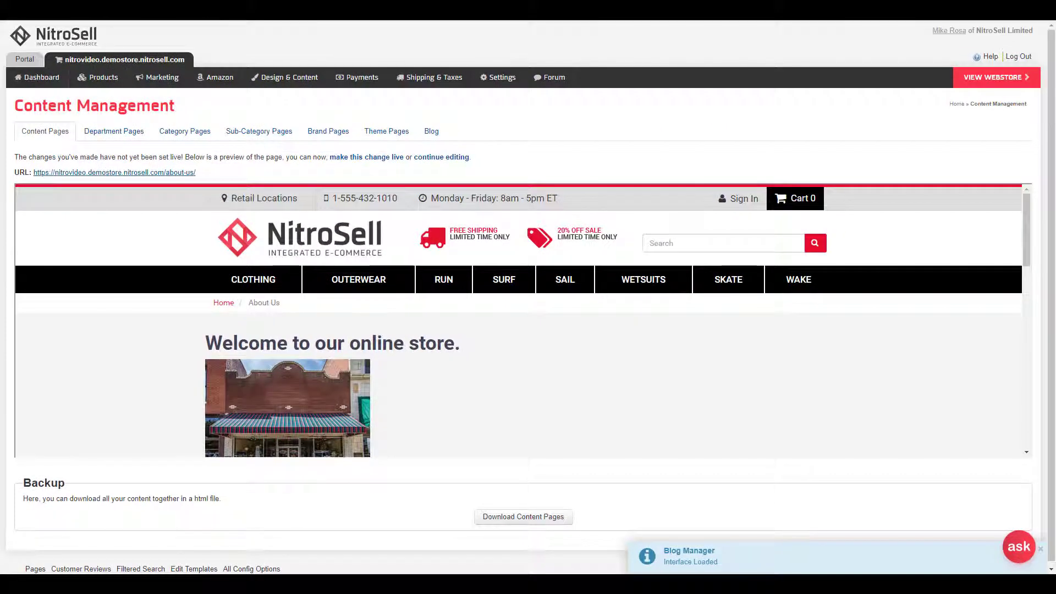
pyautogui.moveTo(459, 125)
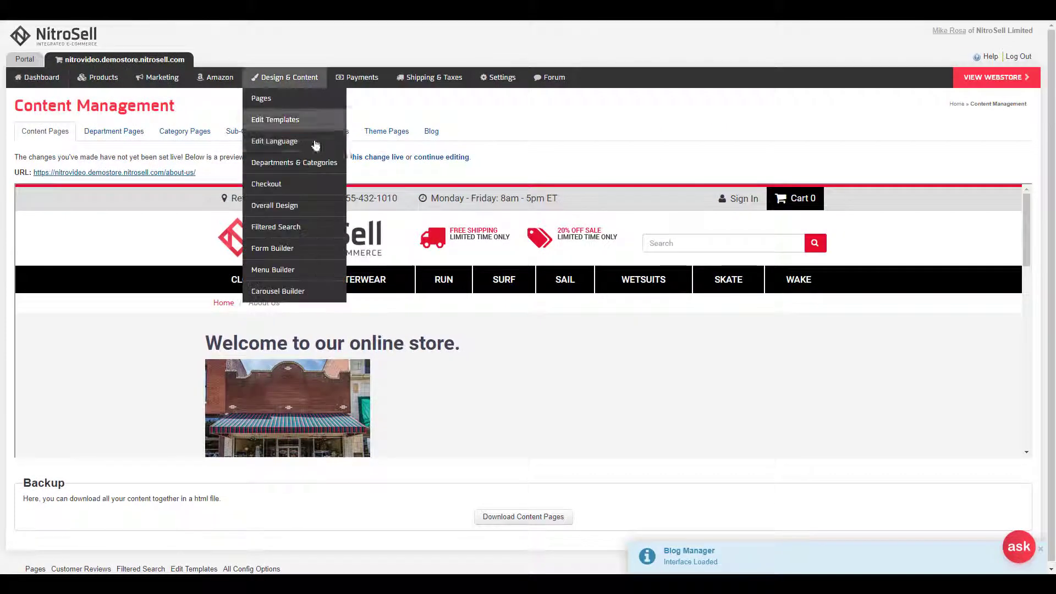
pyautogui.click(368, 159)
pyautogui.click(582, 86)
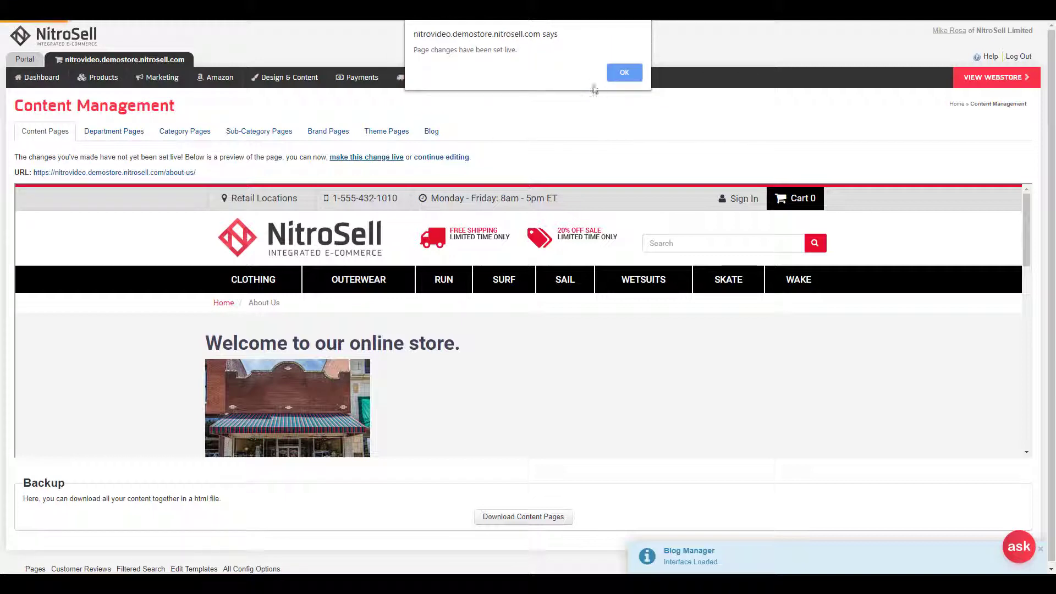
pyautogui.click(621, 77)
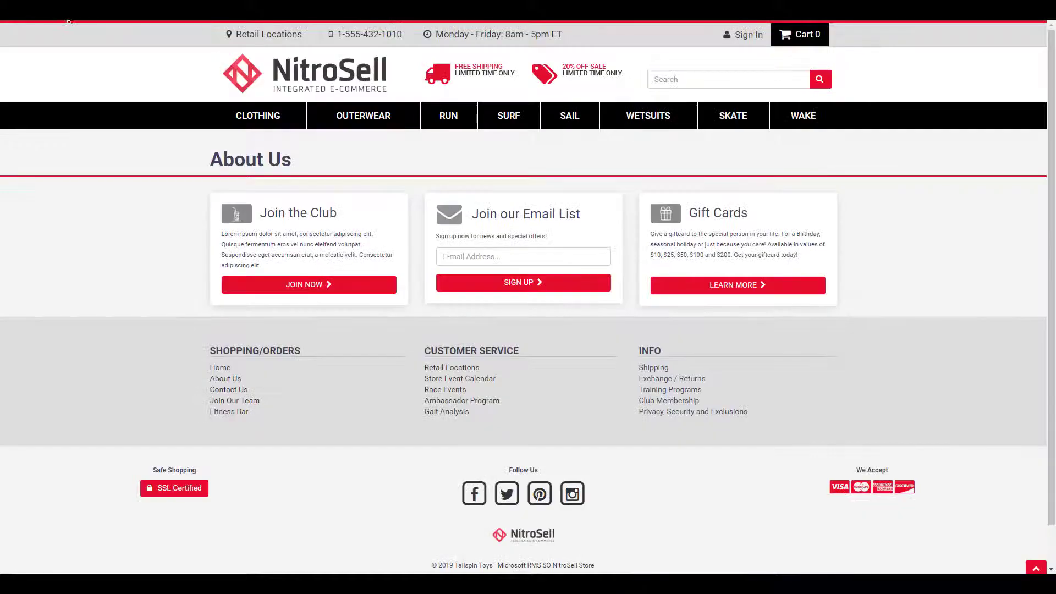
# - Refresh the storefront About Us page and view it full screen
pyautogui.press('F5')
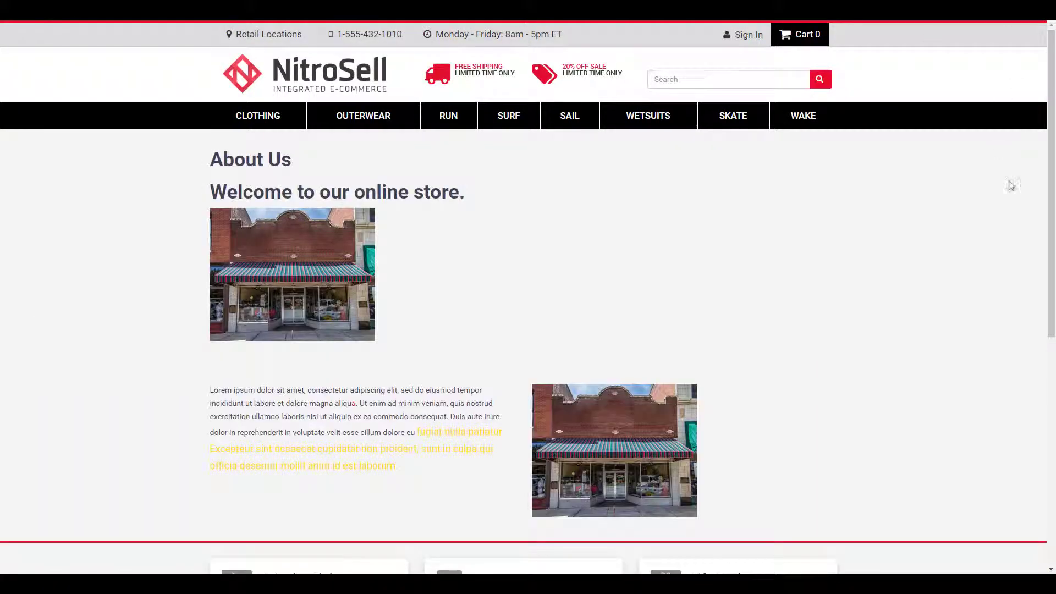
pyautogui.scroll(-2, 1008, 184)
pyautogui.press('super+Left')
pyautogui.moveTo(511, 133); pyautogui.dragTo(621, 133)
pyautogui.press('F11')
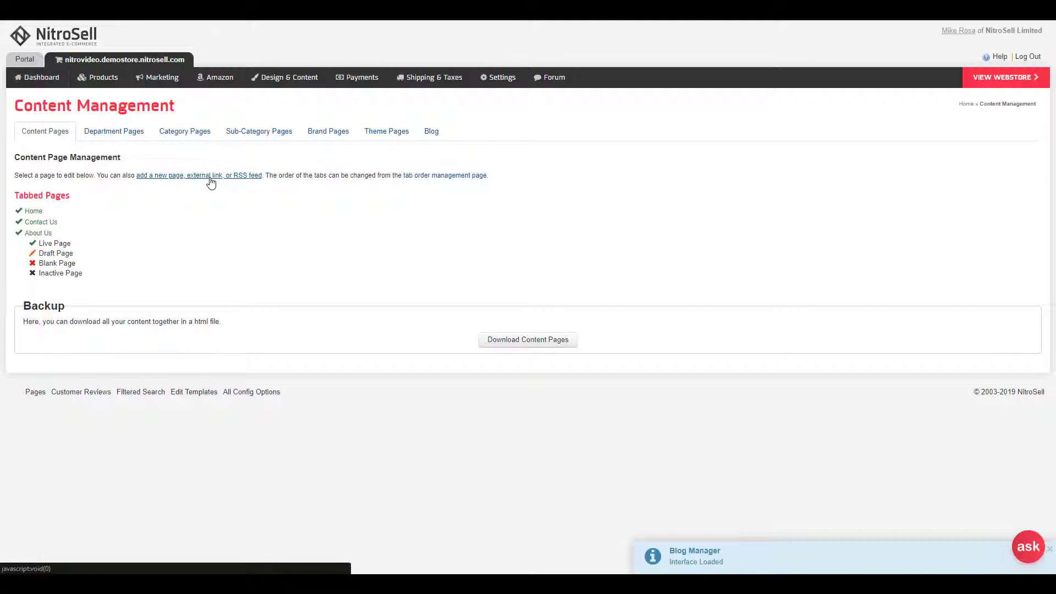
# - Create the tabbed content page 'Policies' with a meta description and paste Lorem ipsum into it
pyautogui.click(210, 176)
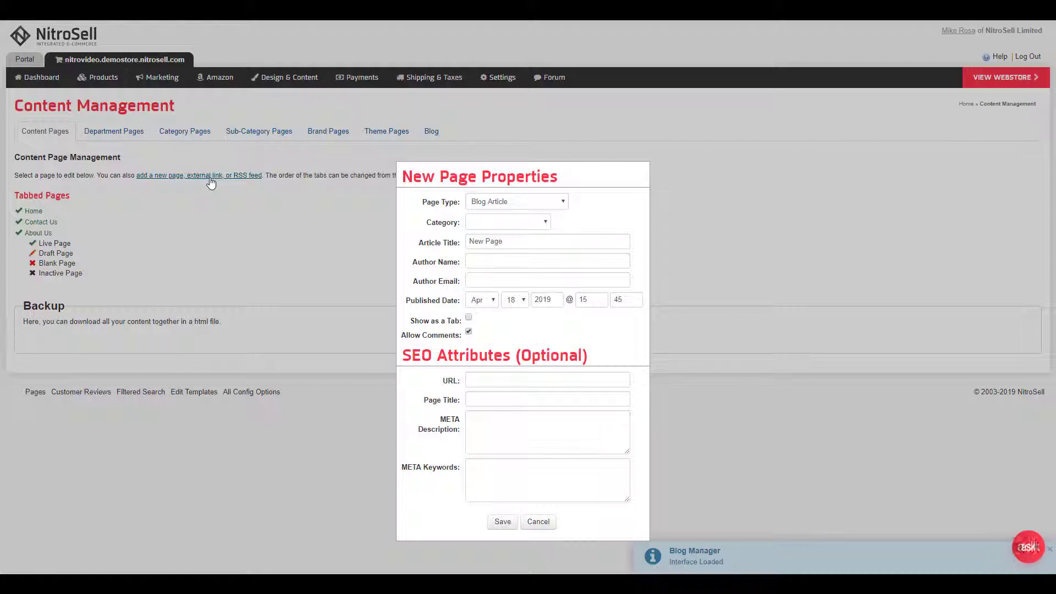
pyautogui.click(558, 204)
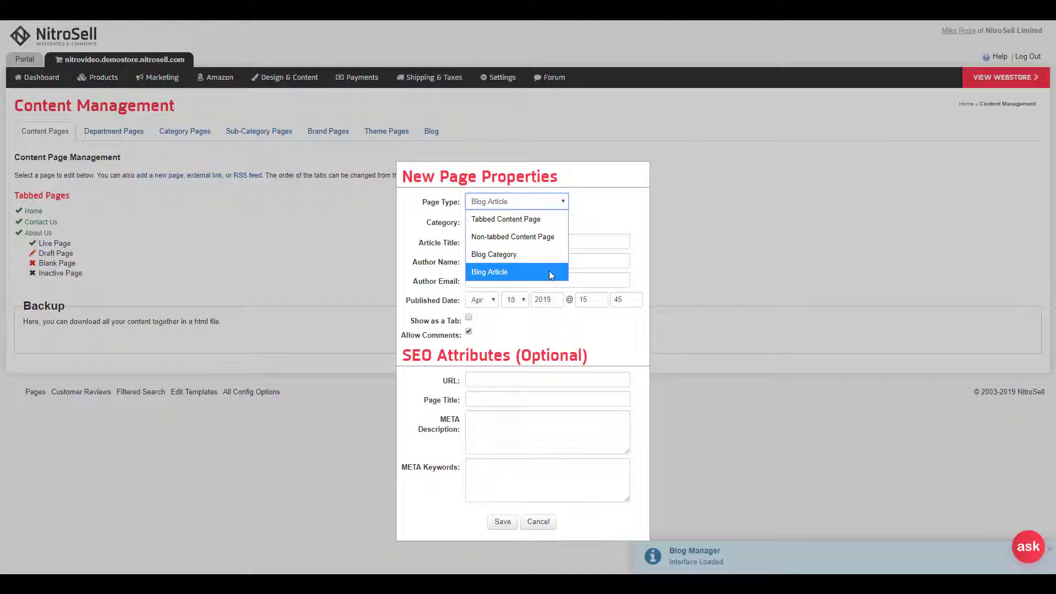
pyautogui.click(533, 221)
pyautogui.write('Policies')
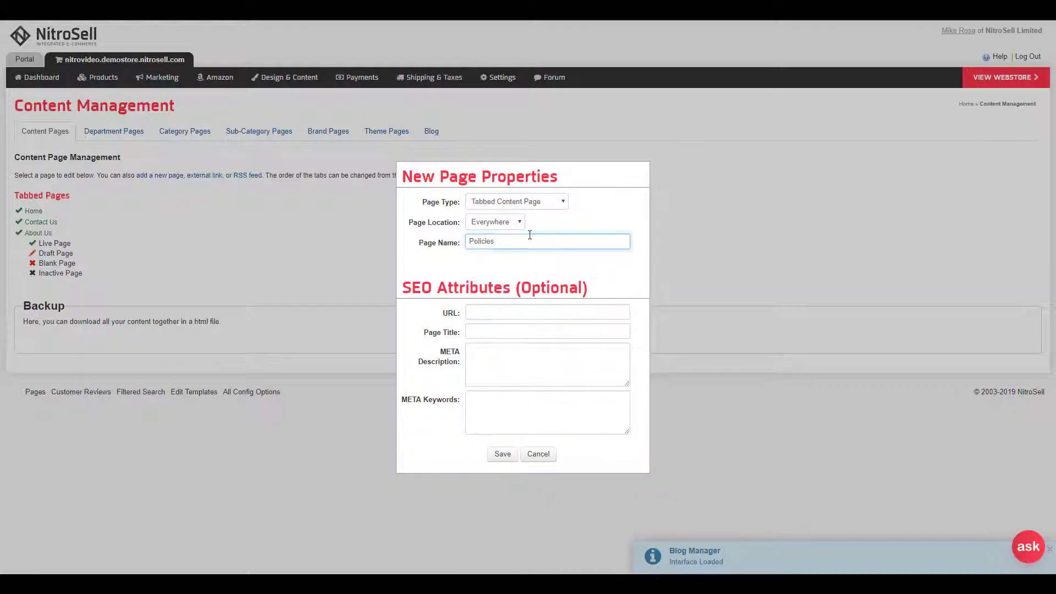
pyautogui.press('Tab')
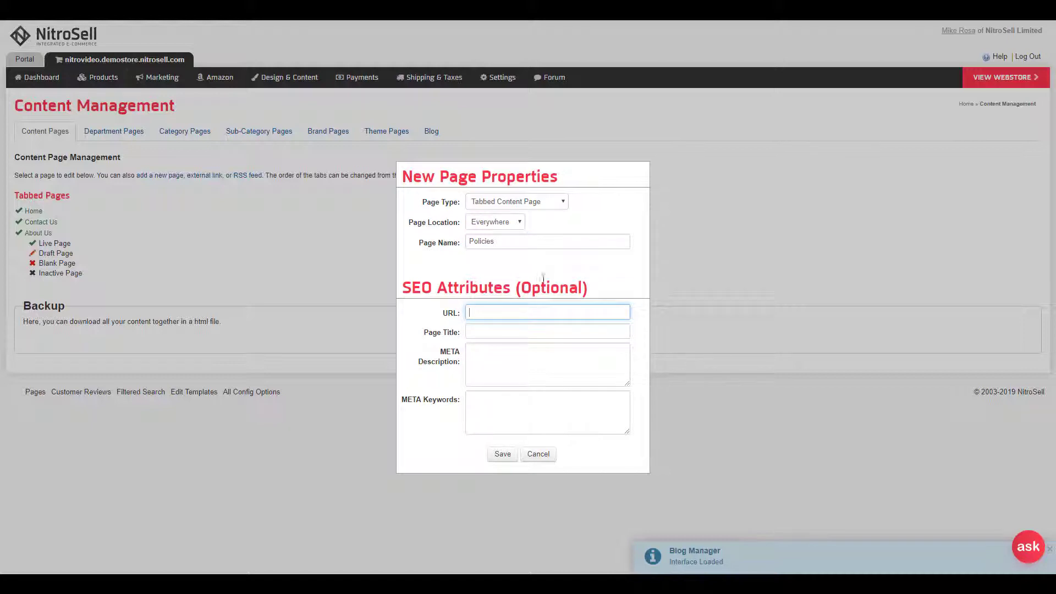
pyautogui.click(498, 354)
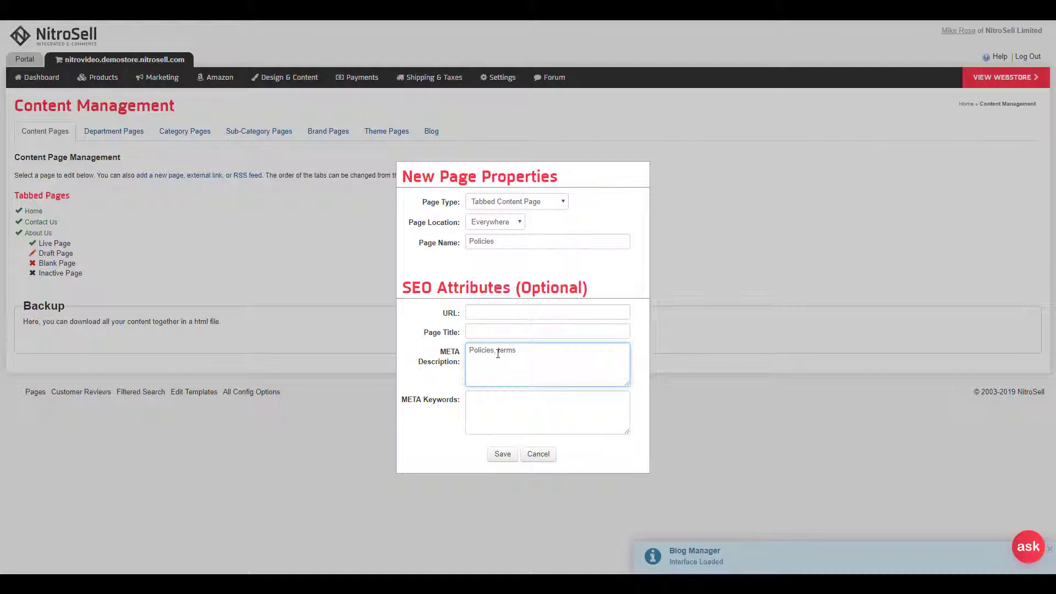
pyautogui.click(503, 455)
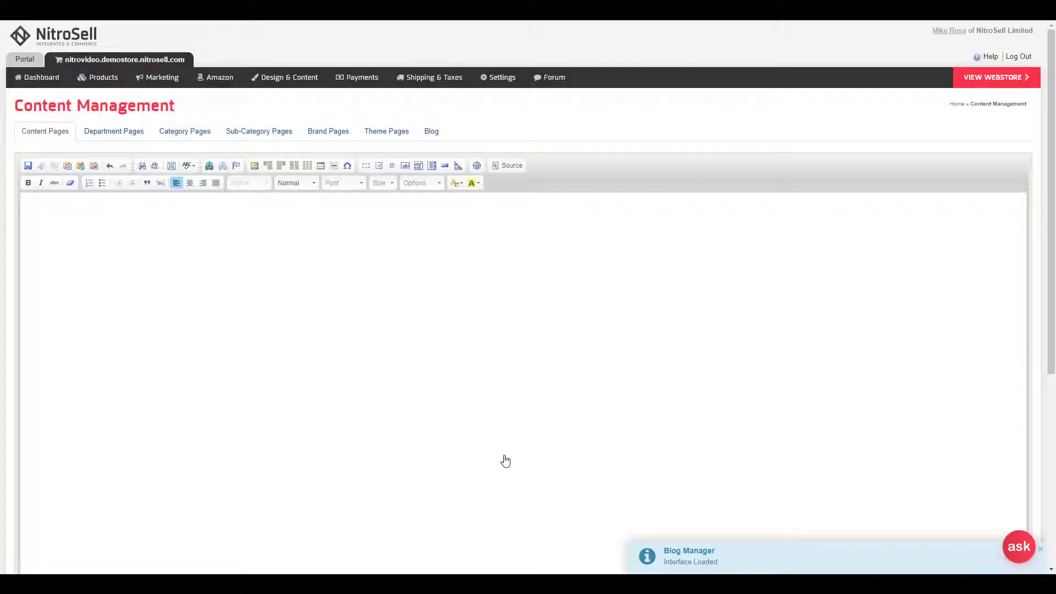
pyautogui.write('Lorem ipsum dolor sit amet, consectetur adipiscing elit, sed do eiusmod tempor incididunt ut labore et dolore magna aliqua. Ut enim ad minim veniam, quis nostrud exercitation ullamco laboris nisi ut aliquip ex ea commodo consequat. Duis aute irure dolor in reprehenderit in voluptate velit esse cillum dolore eu fugiat nulla pariatur. Excepteur sint occaecat cupidatat non proident, sunt in culpa qui officia deserunt mollit anim id est laborum.')
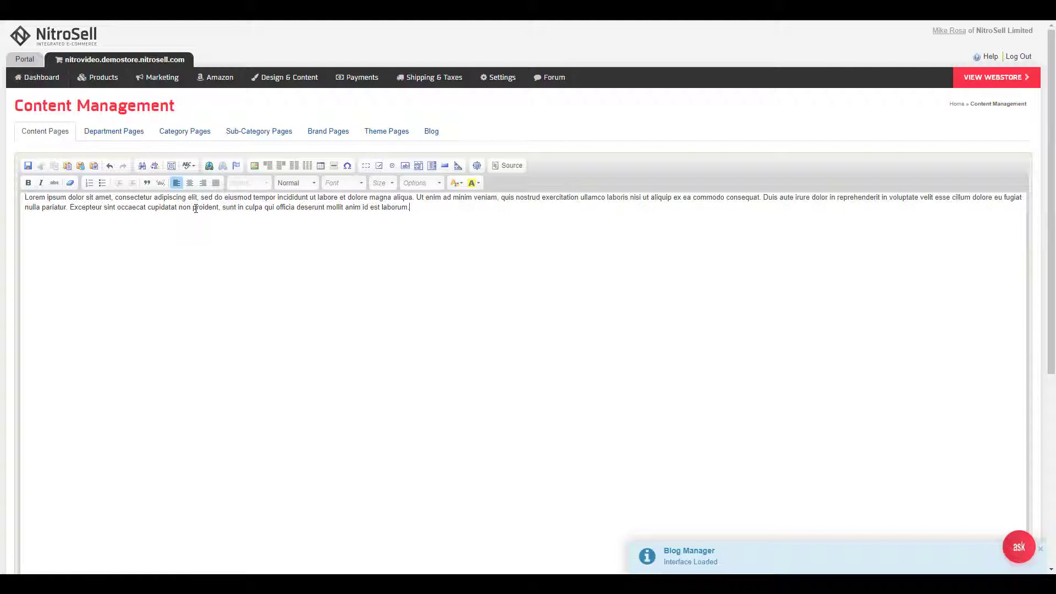
# - Save the Policies page content and make it live
pyautogui.click(28, 166)
pyautogui.click(384, 158)
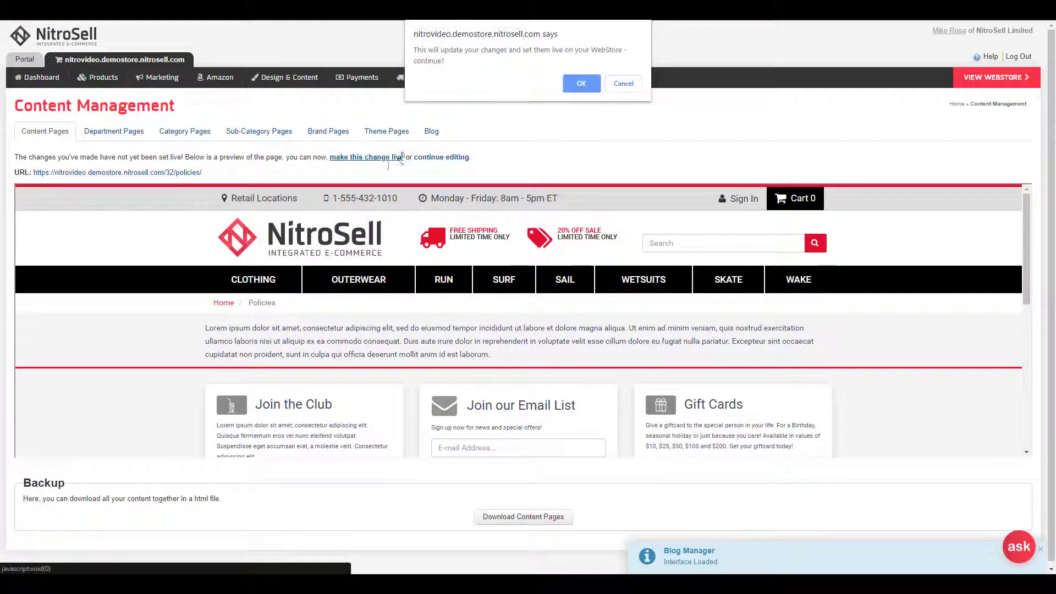
pyautogui.click(577, 83)
pyautogui.click(624, 73)
# - Open the menu builder and glance at its list of menus
pyautogui.moveTo(285, 77)
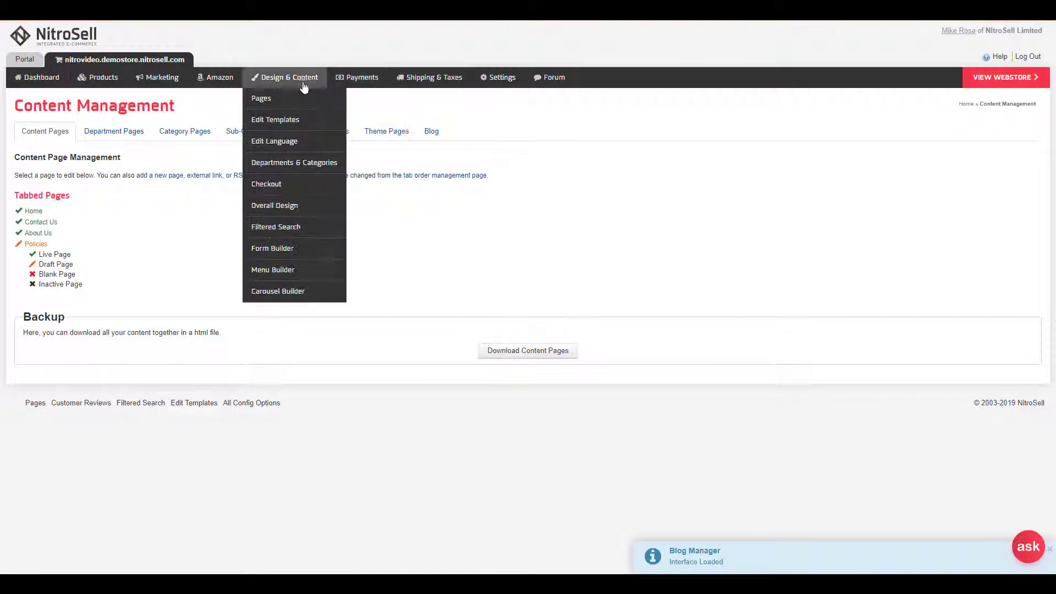
pyautogui.click(287, 269)
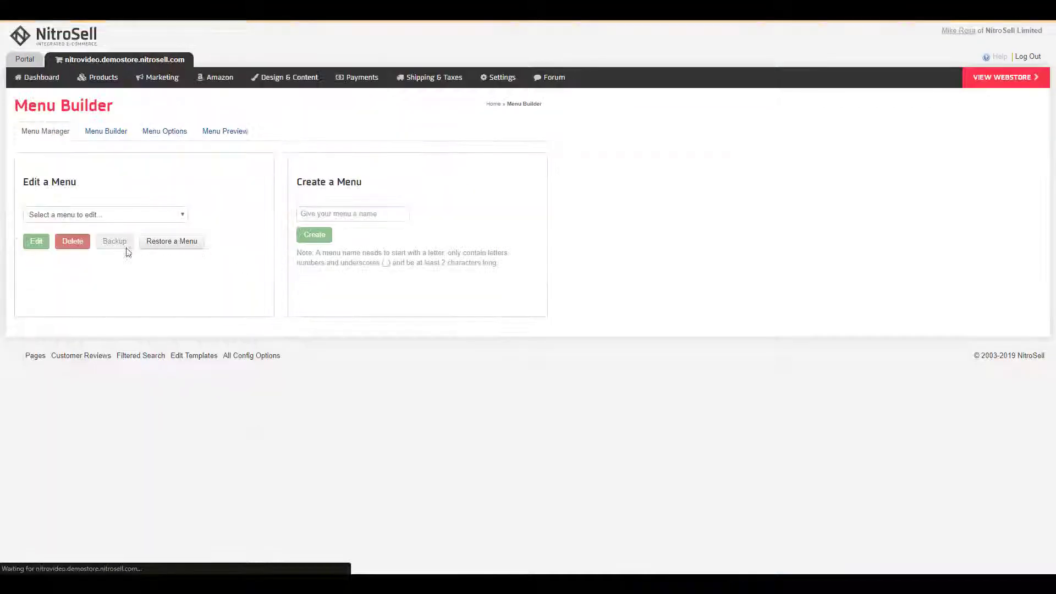
pyautogui.click(67, 216)
pyautogui.click(67, 218)
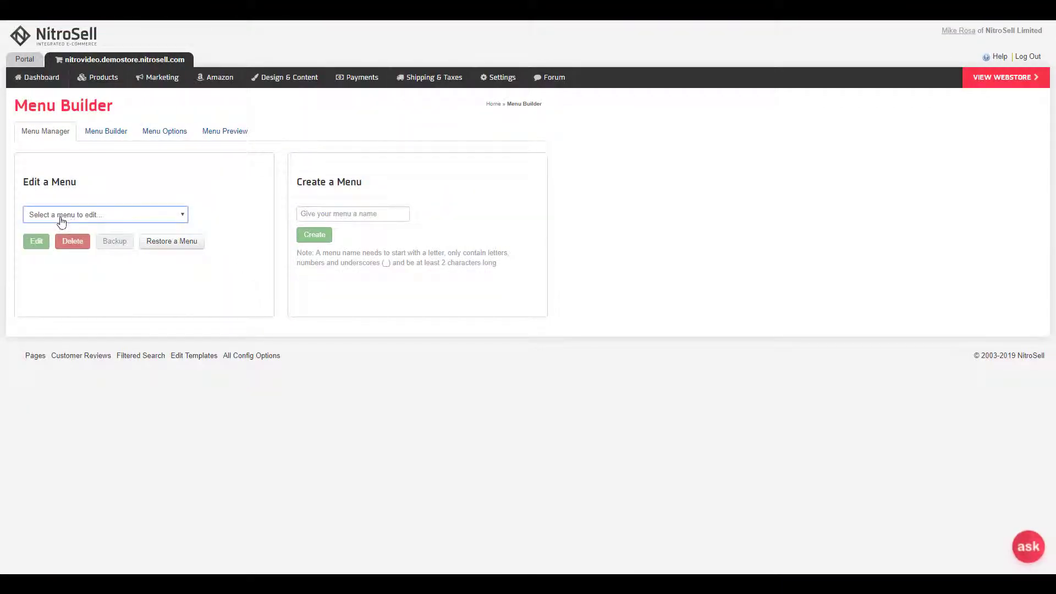
# - Return to the content pages and browse the Department, Category, Sub-category, Brand and Theme sections
pyautogui.moveTo(306, 77)
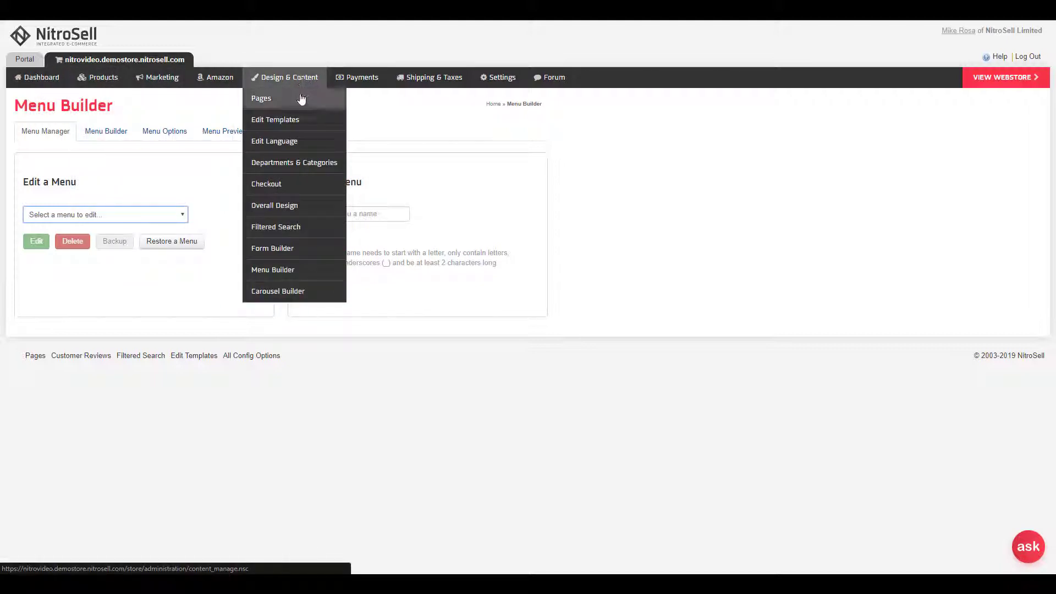
pyautogui.click(302, 99)
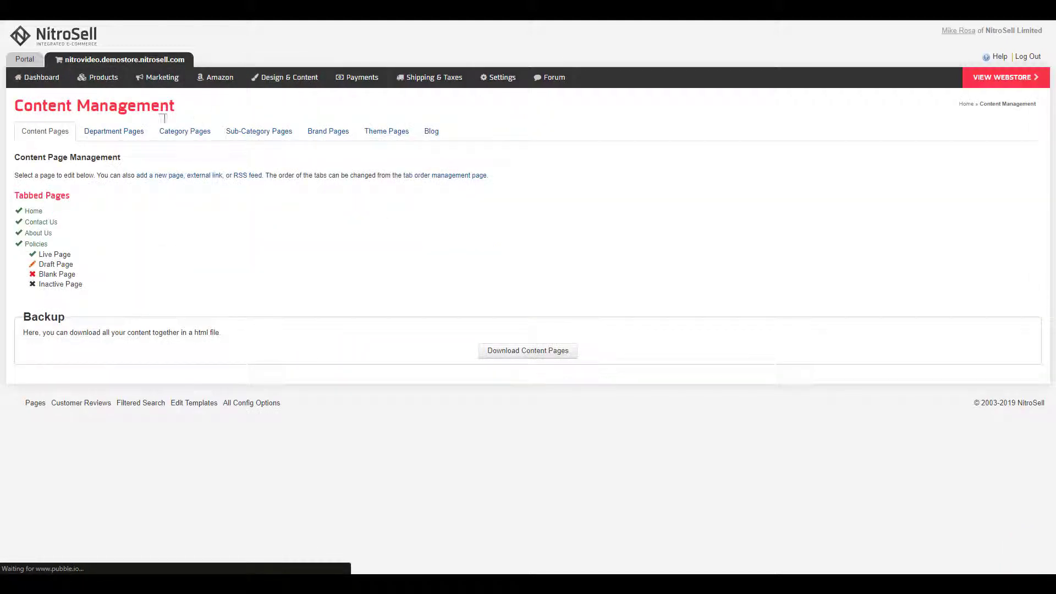
pyautogui.click(137, 140)
pyautogui.click(183, 140)
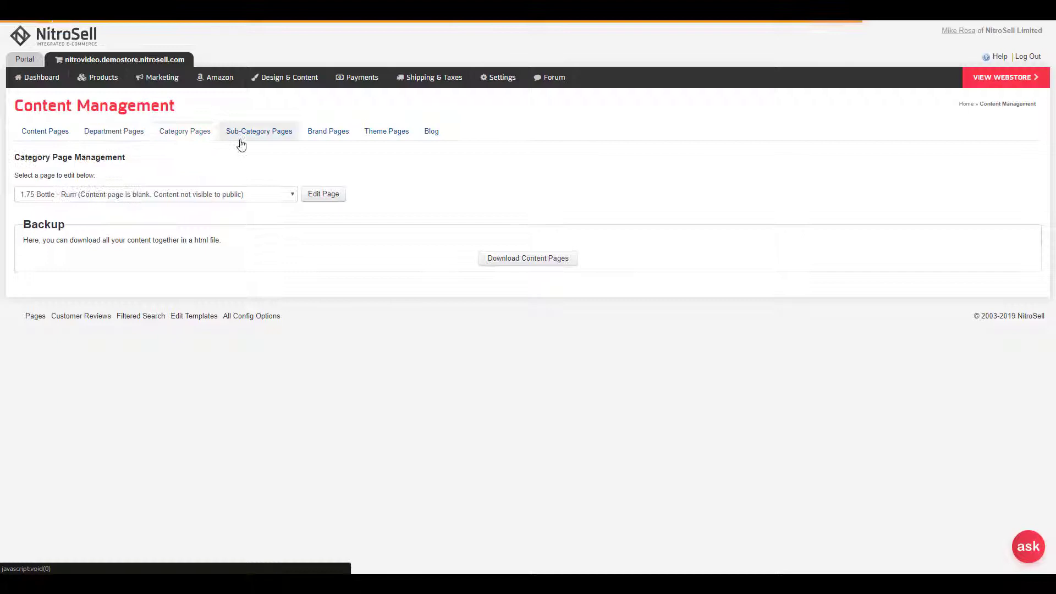
pyautogui.click(252, 143)
pyautogui.click(338, 144)
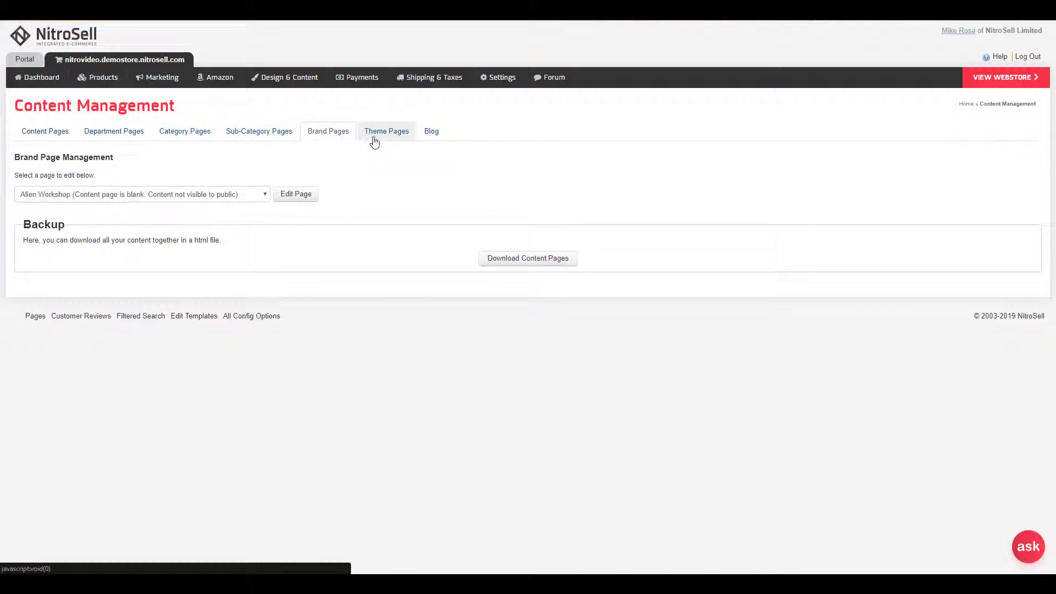
pyautogui.click(385, 140)
# - Create the blog category 'DIY Projects' and make it live
pyautogui.click(430, 138)
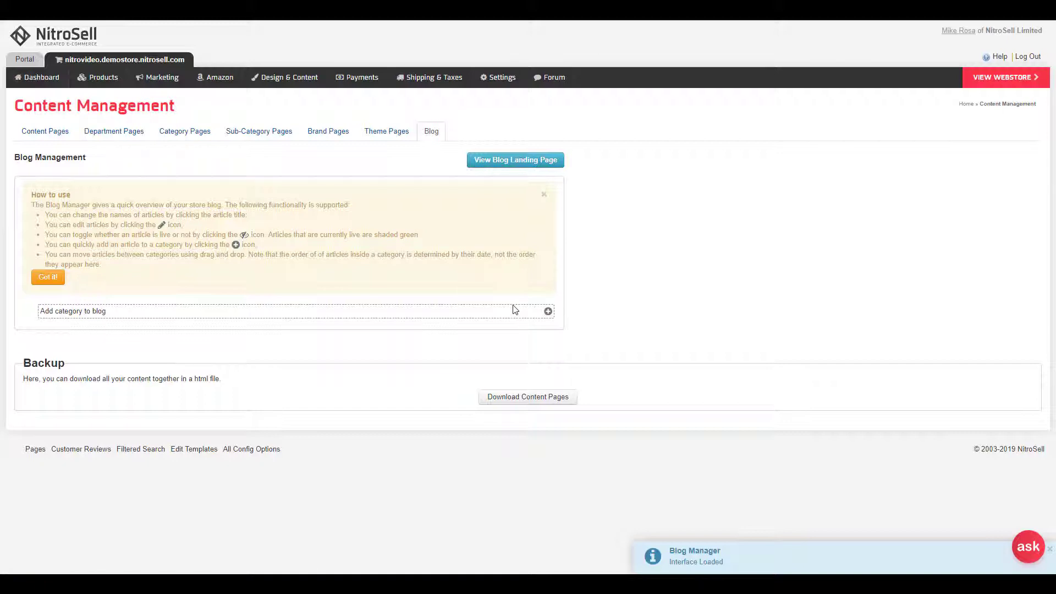
pyautogui.click(548, 312)
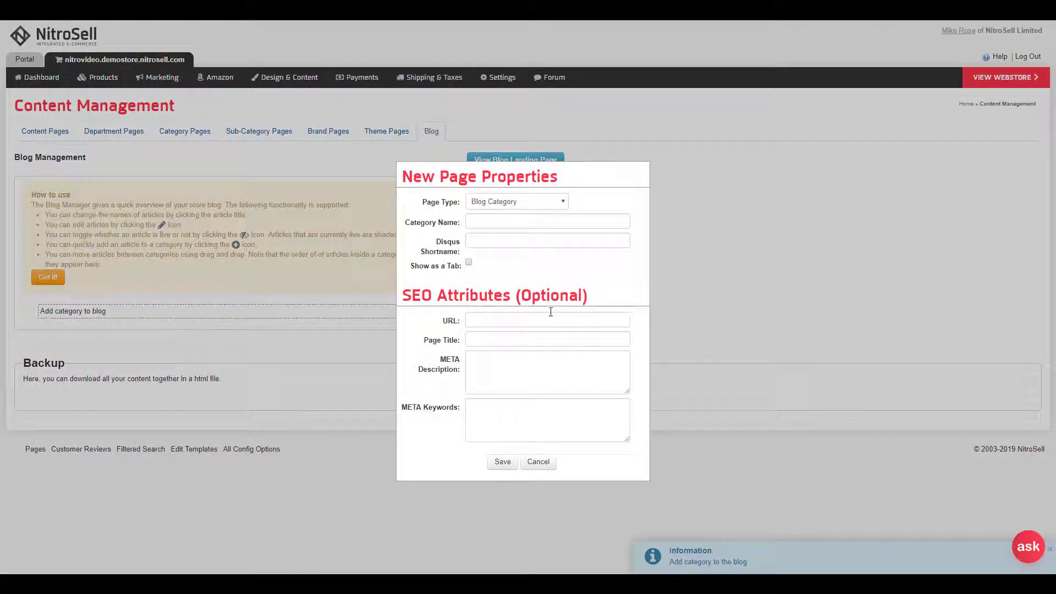
pyautogui.click(540, 222)
pyautogui.write('DIY Projects')
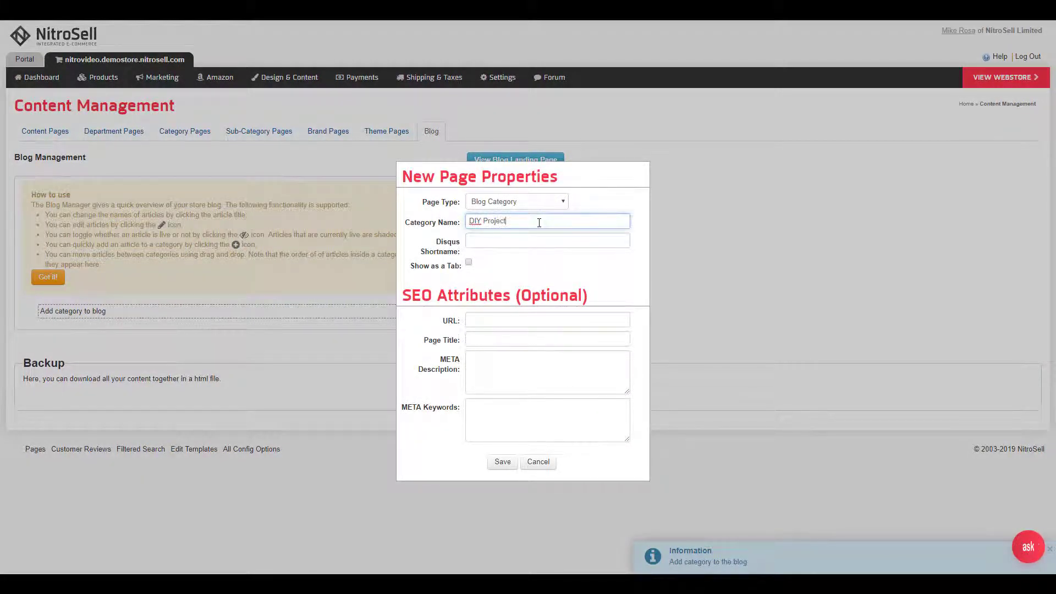
pyautogui.click(504, 466)
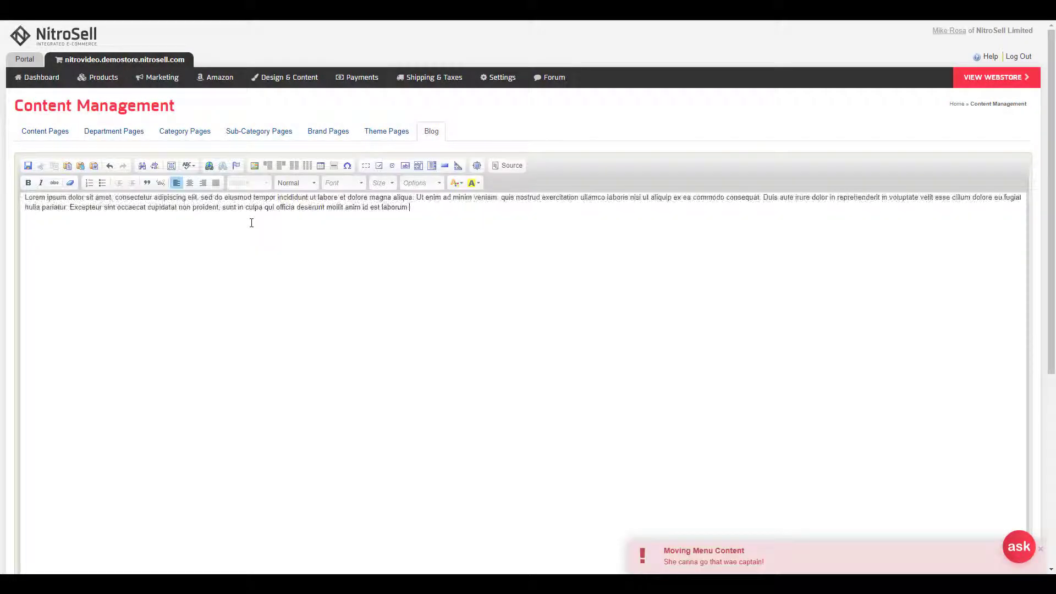
pyautogui.click(385, 157)
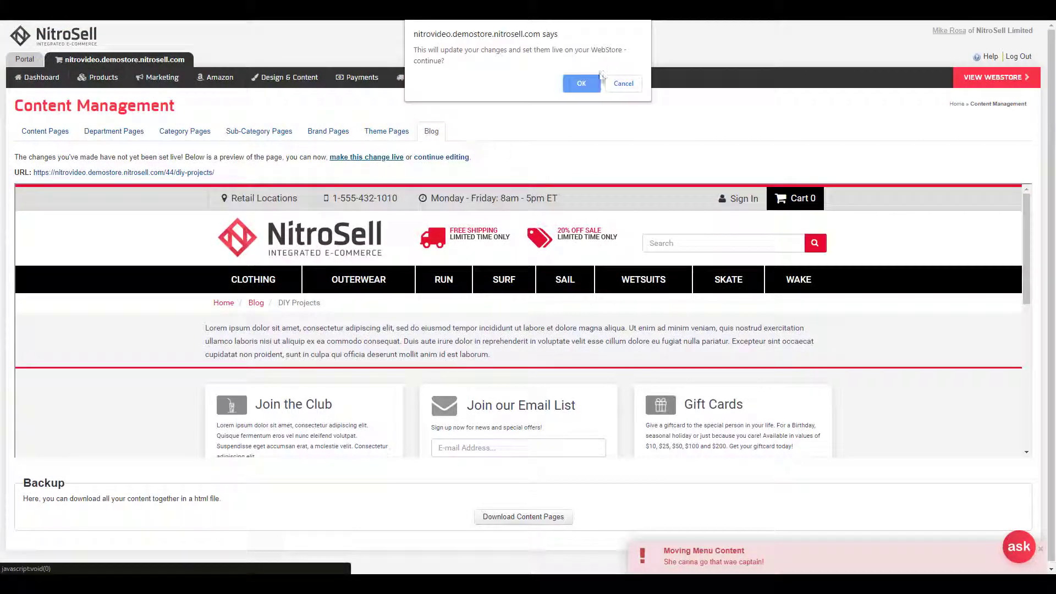
pyautogui.click(578, 83)
pyautogui.click(620, 73)
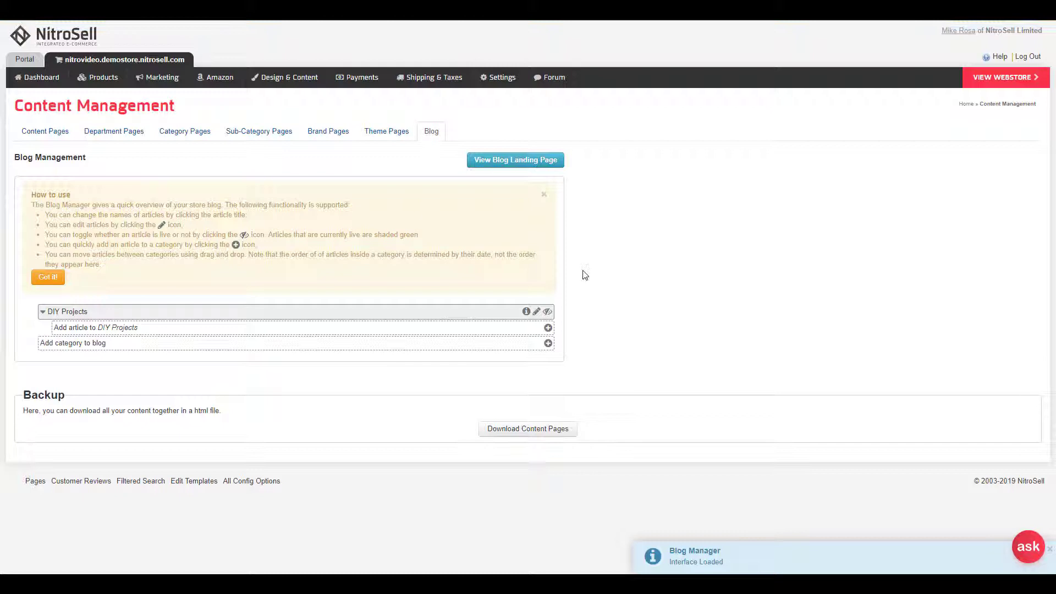
# - Add the 'Kitchen Tile' article to DIY Projects, save it and make it live
pyautogui.click(547, 328)
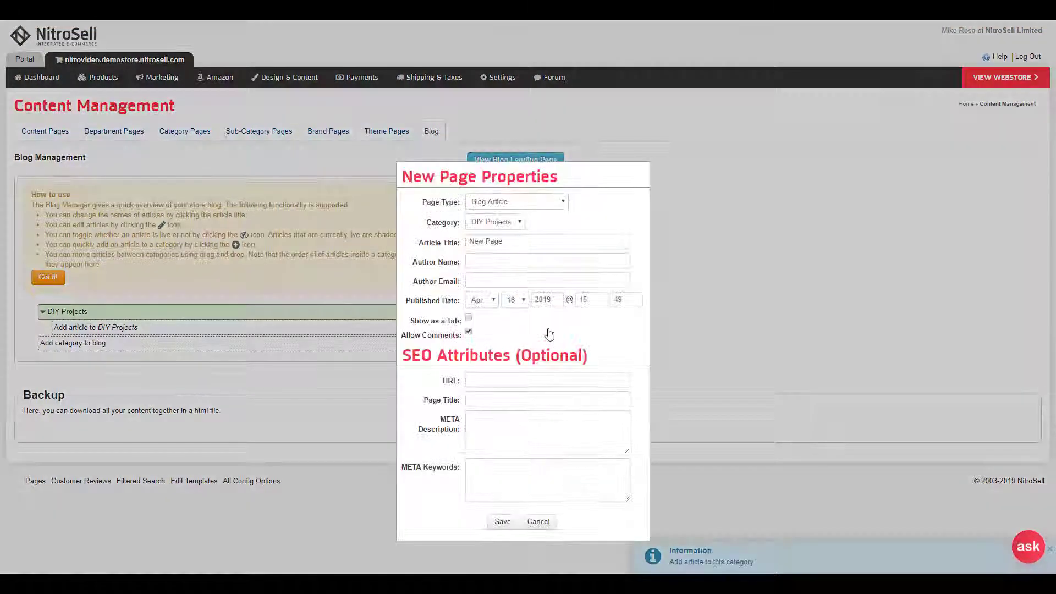
pyautogui.click(530, 242)
pyautogui.write('Kitchen Tile')
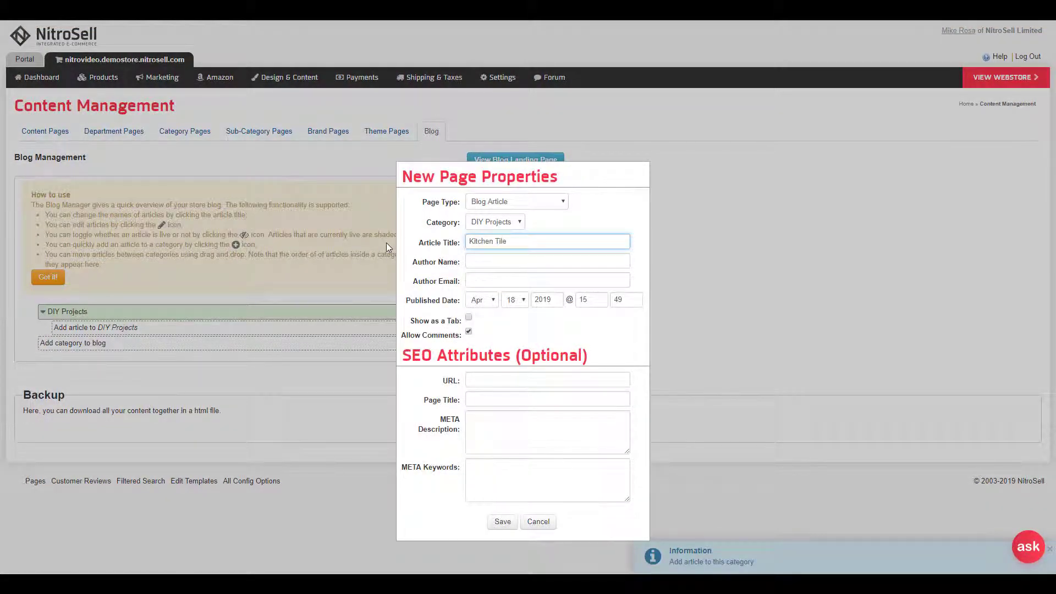
pyautogui.click(500, 521)
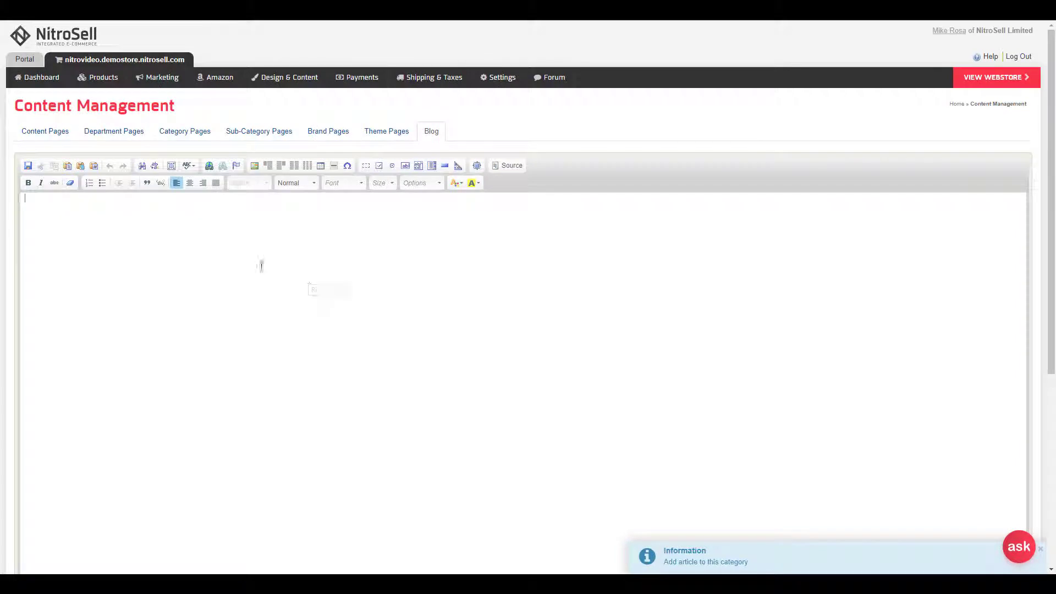
pyautogui.click(28, 165)
pyautogui.click(569, 76)
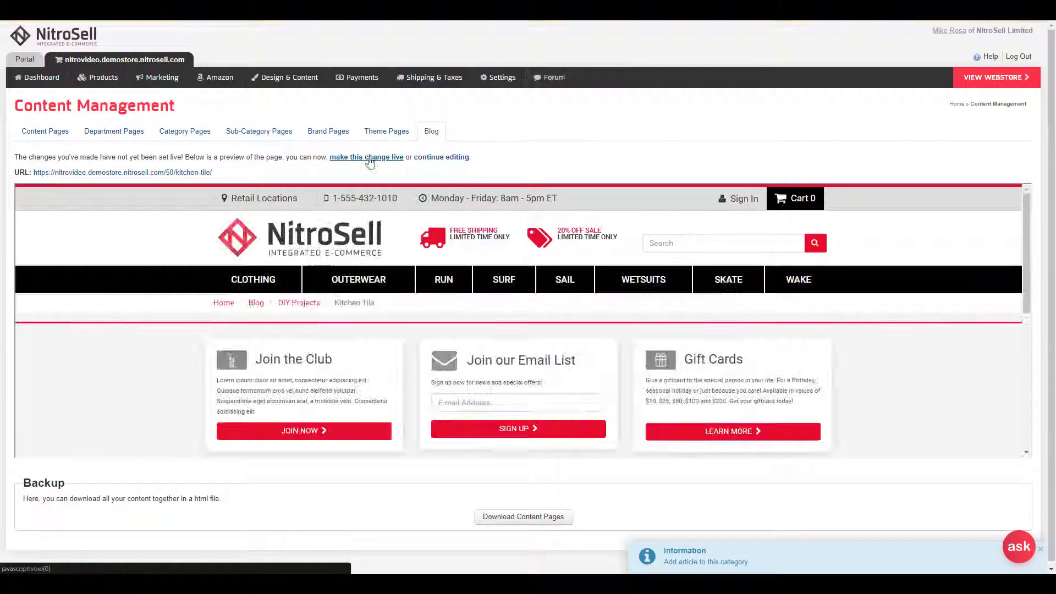
pyautogui.click(366, 157)
pyautogui.click(580, 83)
pyautogui.click(624, 72)
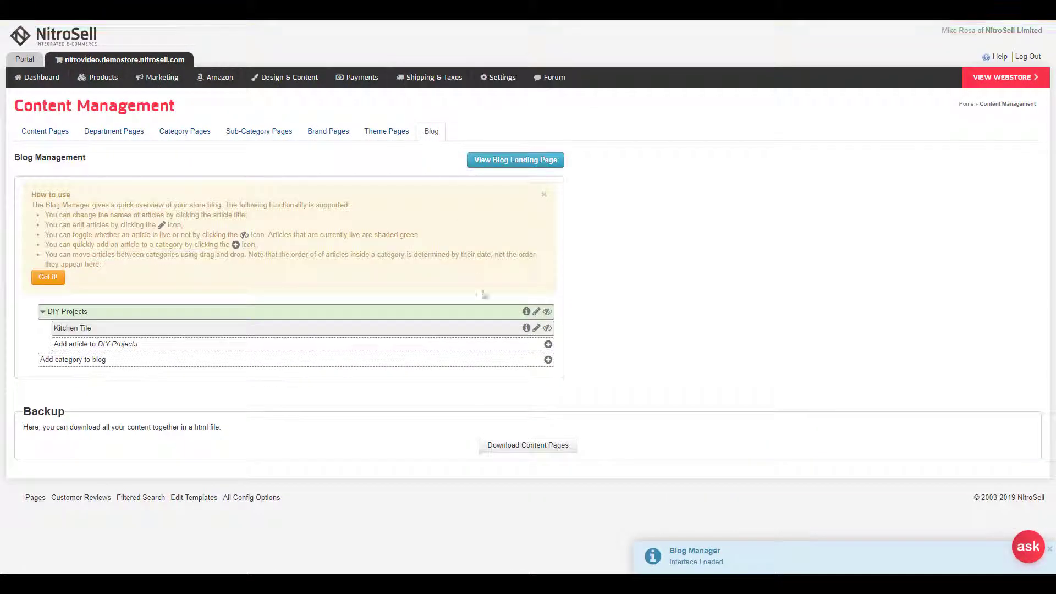
# - Add the 'Decorative Mirror' article to DIY Projects, save it and make it live
pyautogui.click(548, 343)
pyautogui.write('Decorative Mirror')
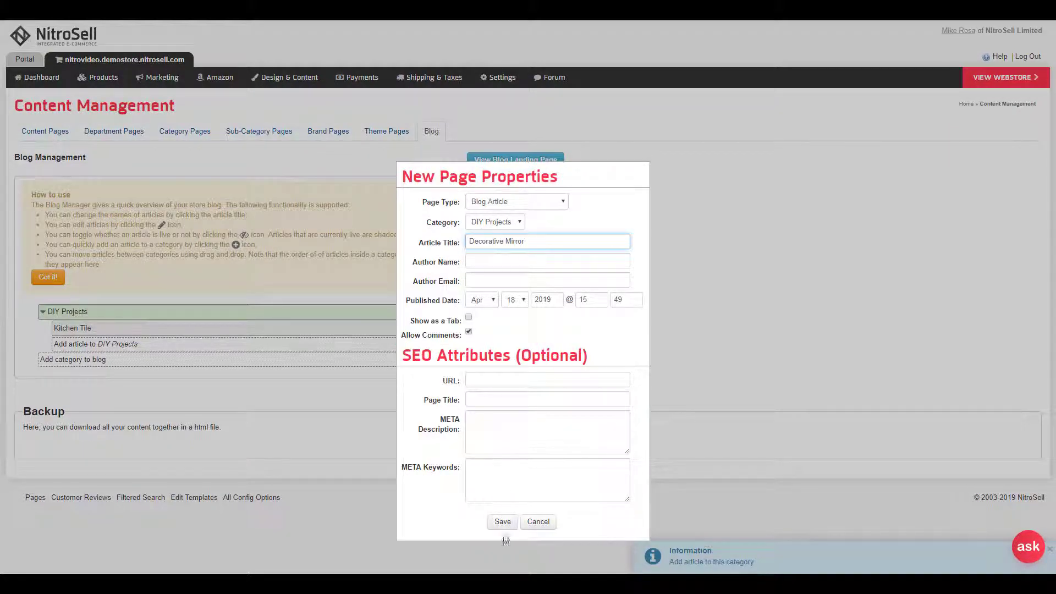
pyautogui.click(502, 522)
pyautogui.press('Return')
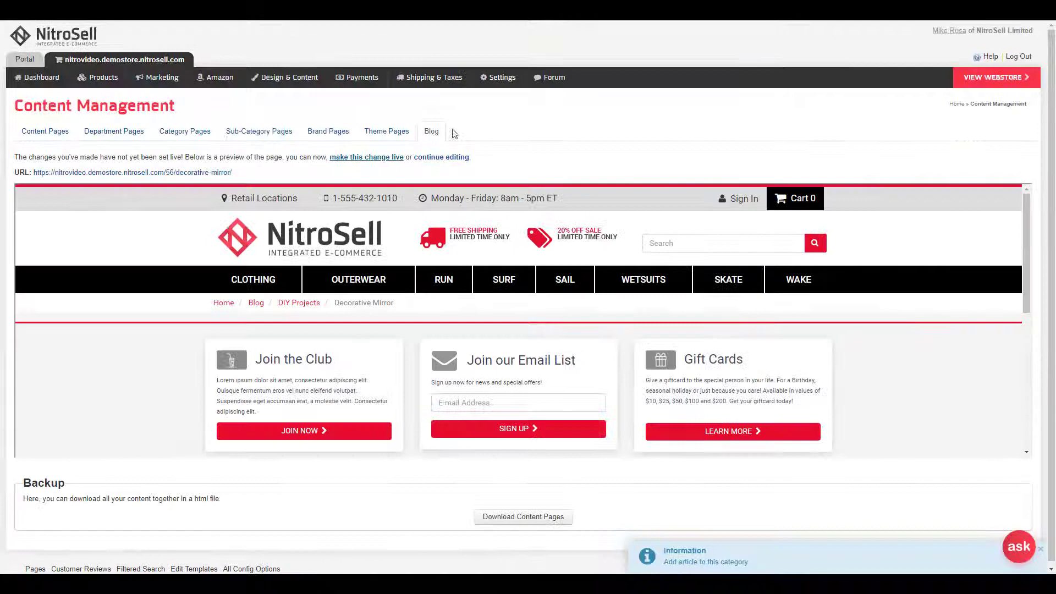
pyautogui.click(431, 131)
pyautogui.click(582, 82)
pyautogui.click(623, 78)
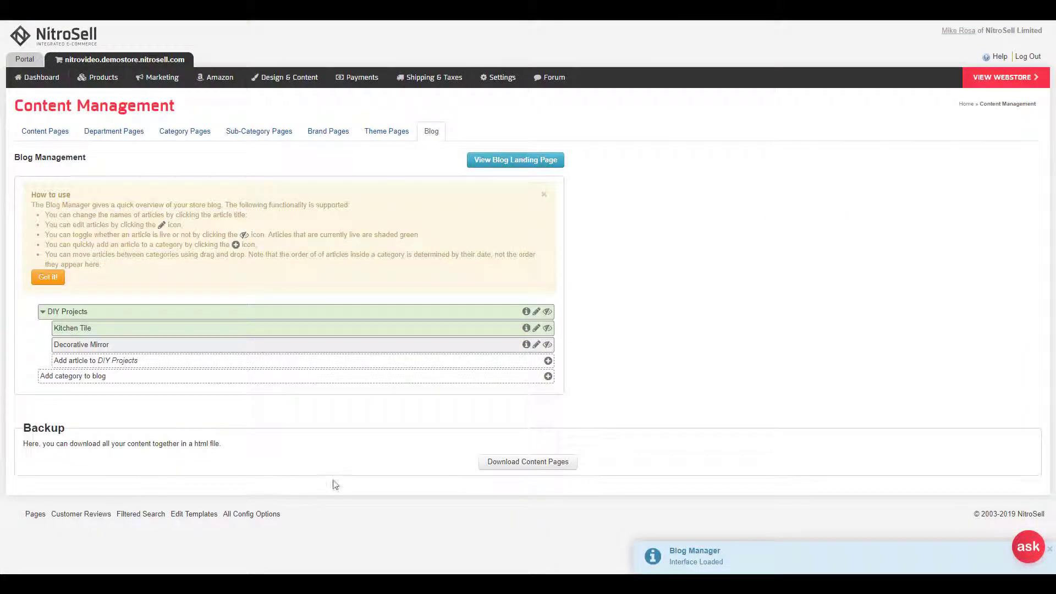
# - Open the Kitchen Tile article content for editing
pyautogui.moveTo(472, 344)
pyautogui.mouseDown()
pyautogui.moveTo(471, 325)
pyautogui.moveTo(341, 344)
pyautogui.moveTo(337, 377)
pyautogui.moveTo(339, 345)
pyautogui.mouseUp()
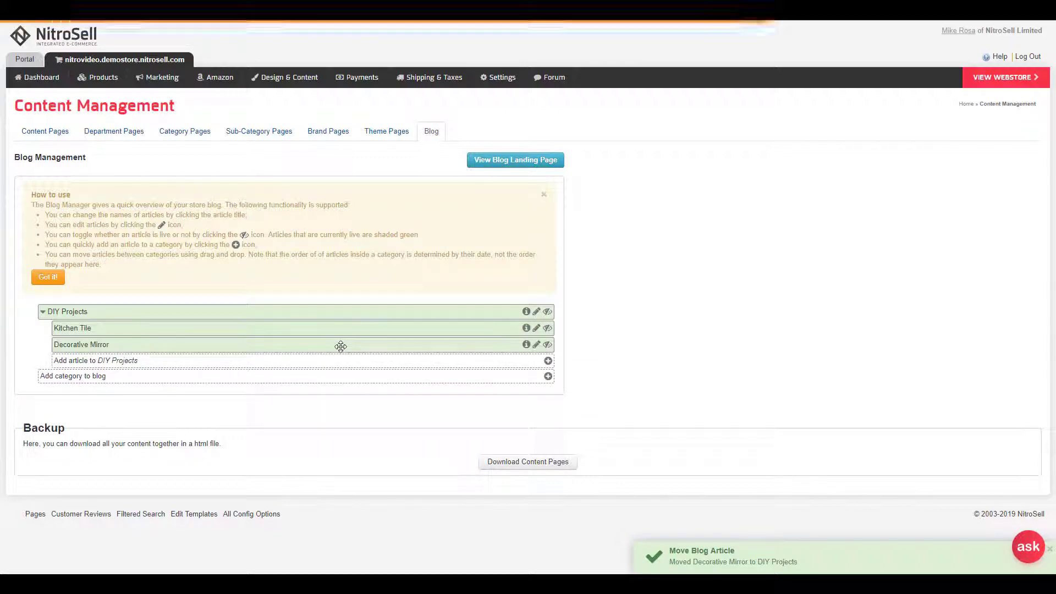
pyautogui.click(537, 329)
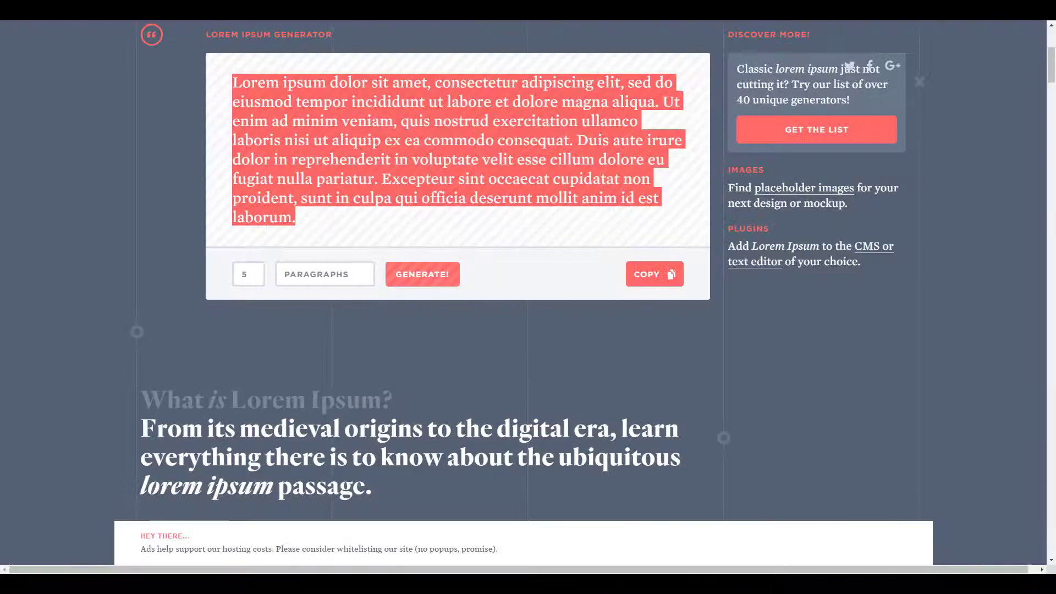
# - Copy the 'What is Lorem Ipsum?' heading and sentence into Notepad and reselect them as plain text
pyautogui.click(314, 226)
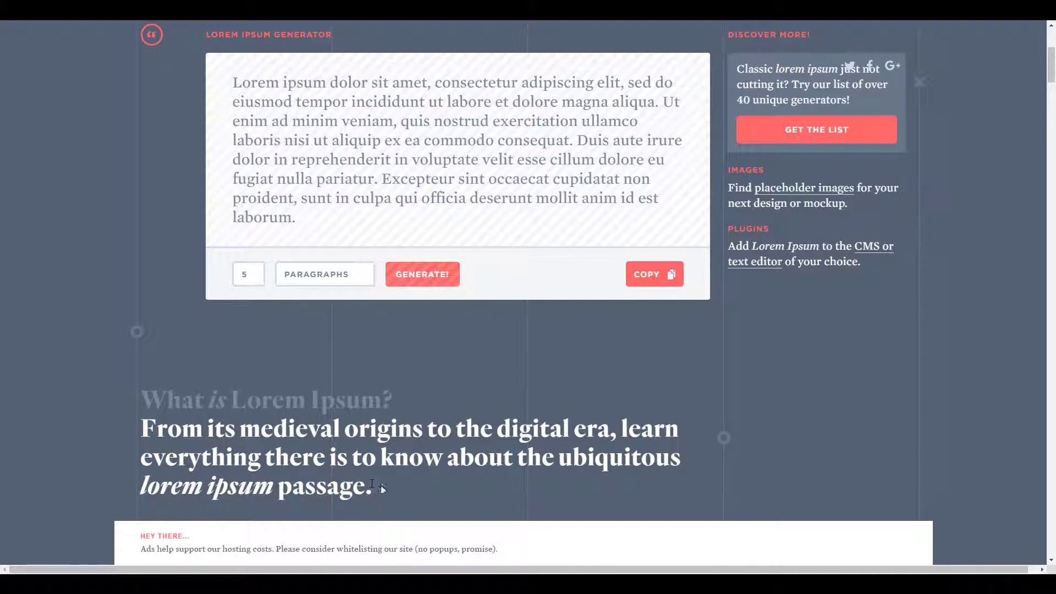
pyautogui.moveTo(384, 488); pyautogui.dragTo(138, 392)
pyautogui.hotkey('ctrl', 'c')
pyautogui.rightClick(231, 431)
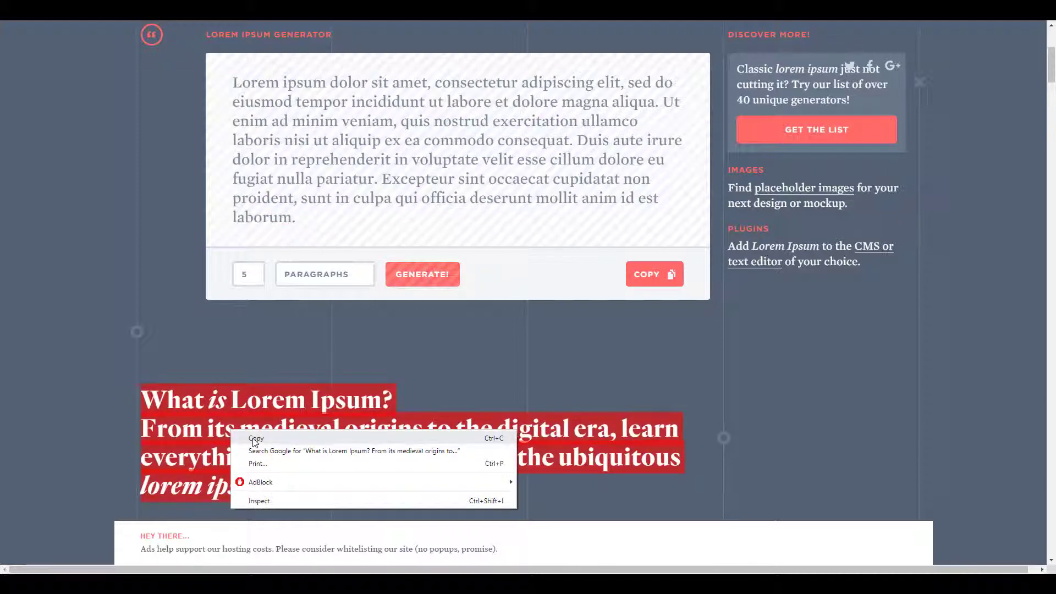
pyautogui.click(254, 439)
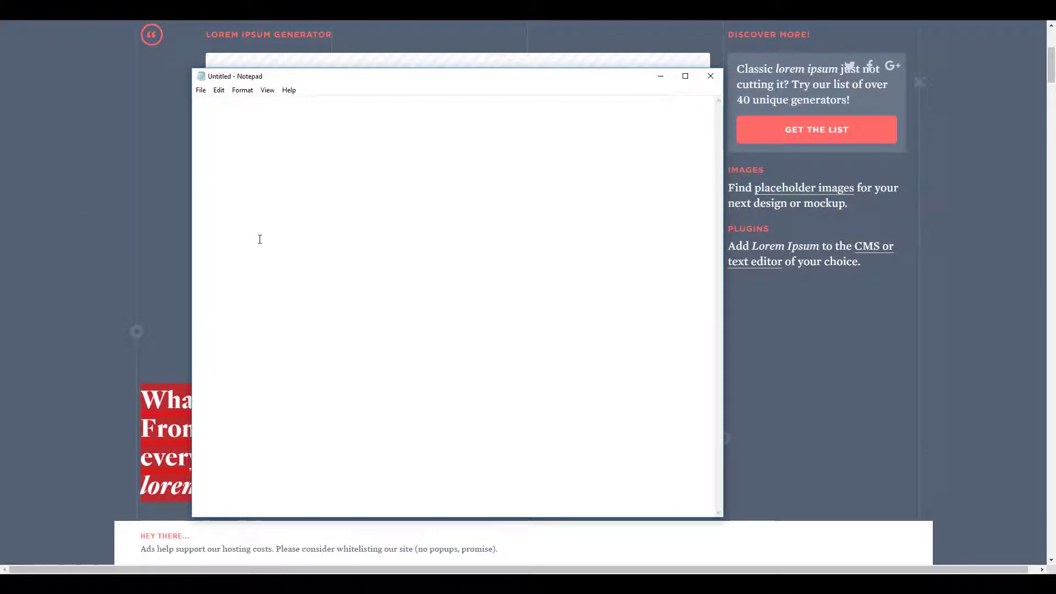
pyautogui.hotkey('ctrl', 'v')
pyautogui.moveTo(260, 239); pyautogui.dragTo(165, 84)
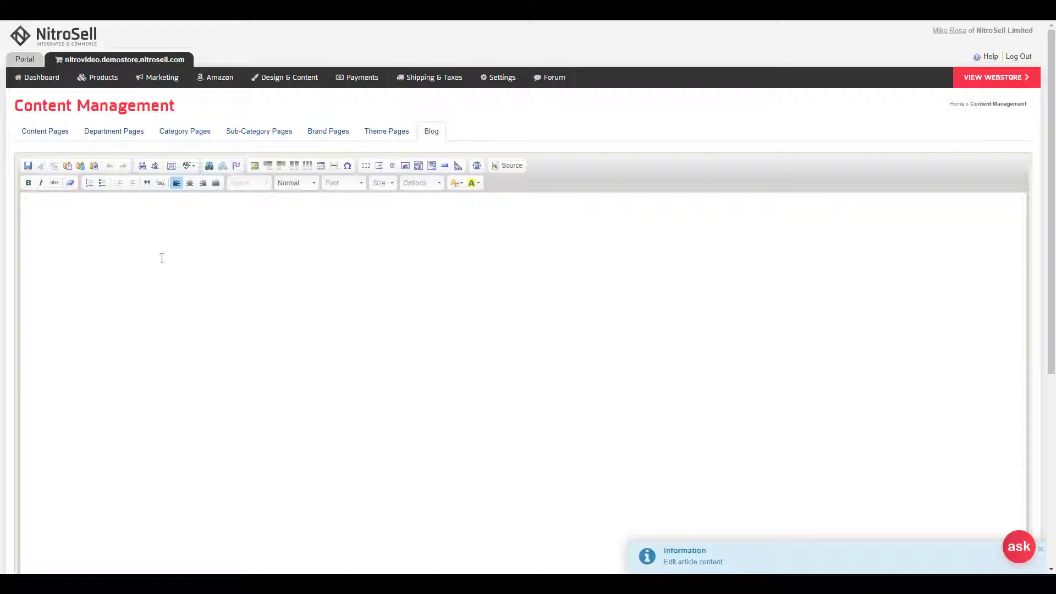
# - Paste the Lorem Ipsum heading and sentence into the Kitchen Tile article, setting its closing phrase in Georgia 12
pyautogui.hotkey('ctrl', 'v')
pyautogui.moveTo(407, 215); pyautogui.dragTo(292, 209)
pyautogui.click(381, 183)
pyautogui.click(382, 271)
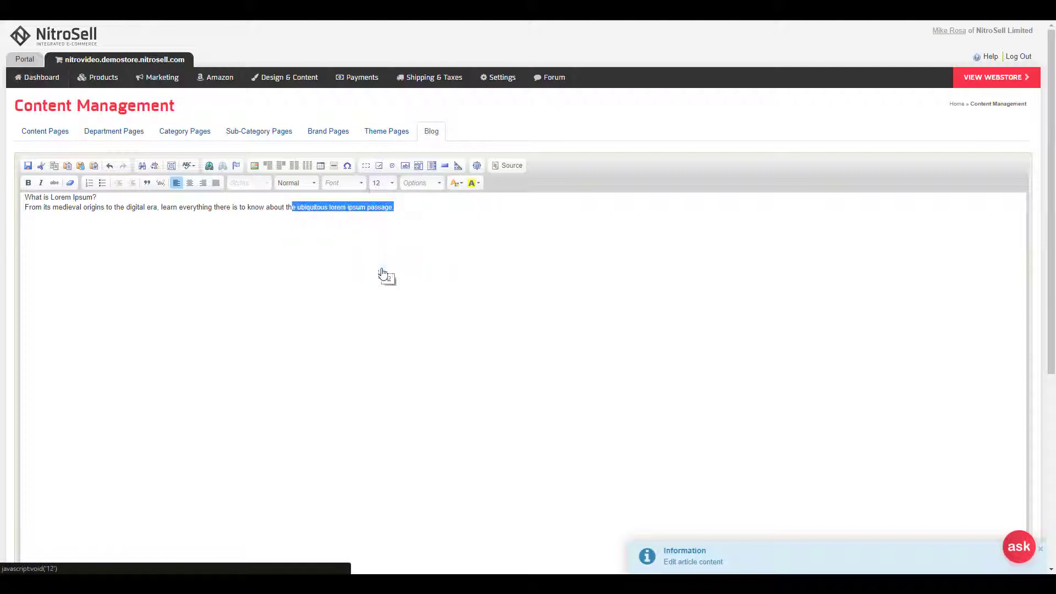
pyautogui.click(361, 183)
pyautogui.click(338, 254)
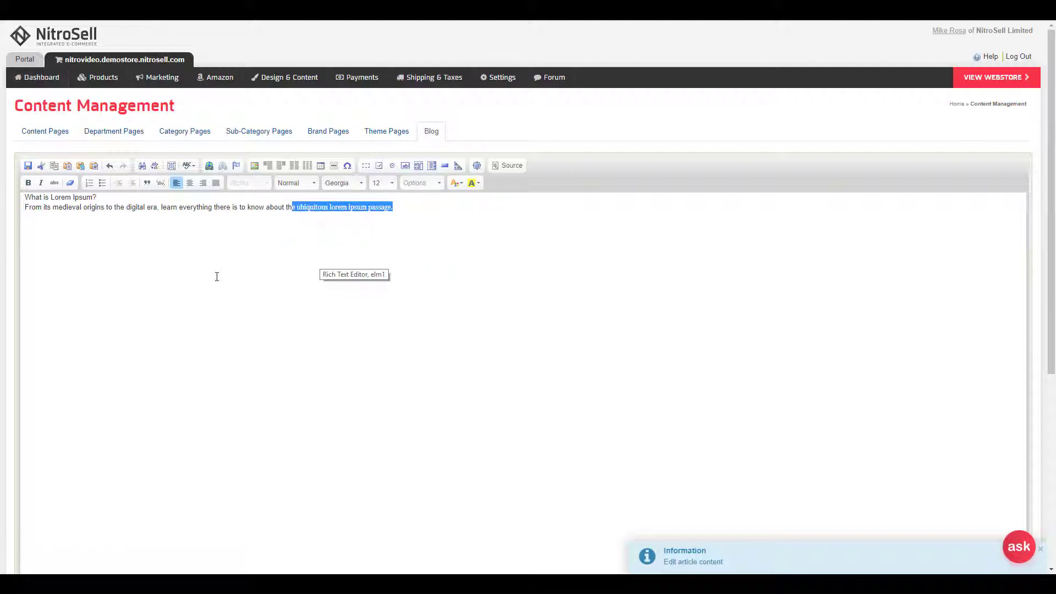
# - Save the Kitchen Tile article and make the change live
pyautogui.click(28, 168)
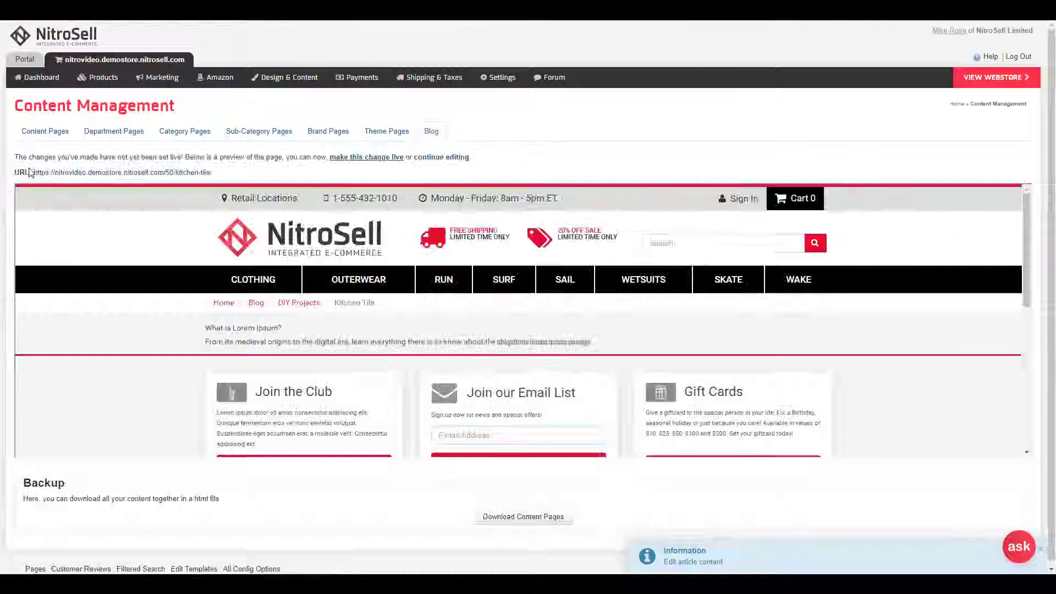
pyautogui.click(377, 157)
pyautogui.click(569, 84)
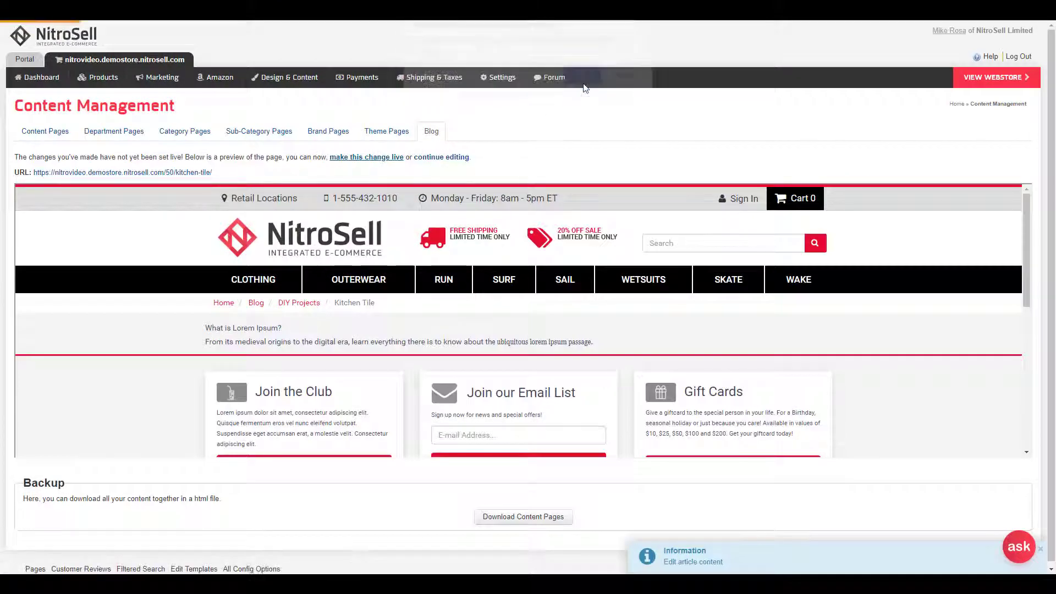
pyautogui.click(625, 71)
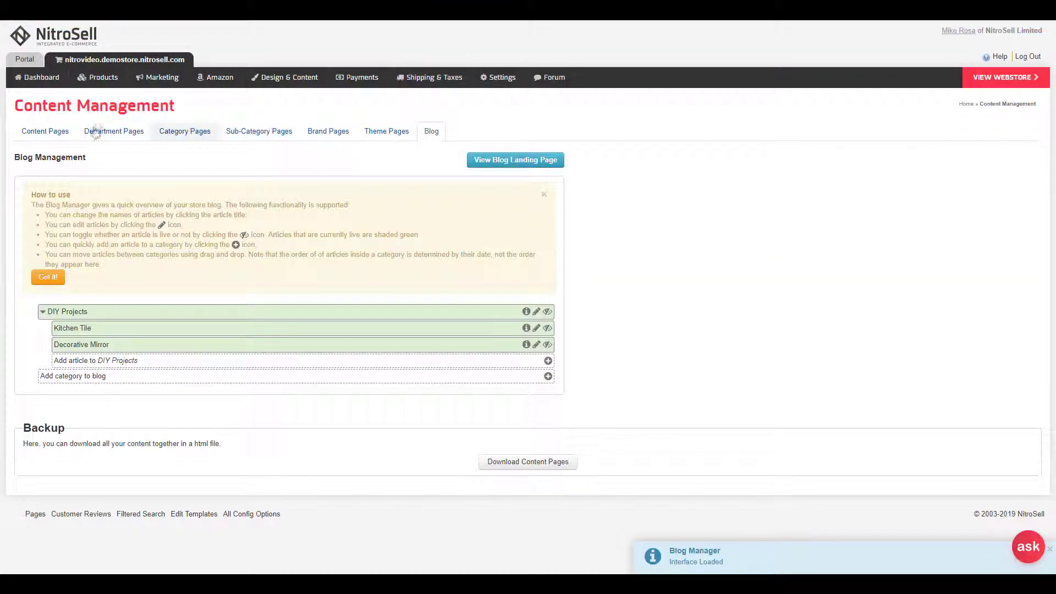
# - Return to Content Page Management to list Home, Contact Us, About Us and Policies
pyautogui.click(48, 132)
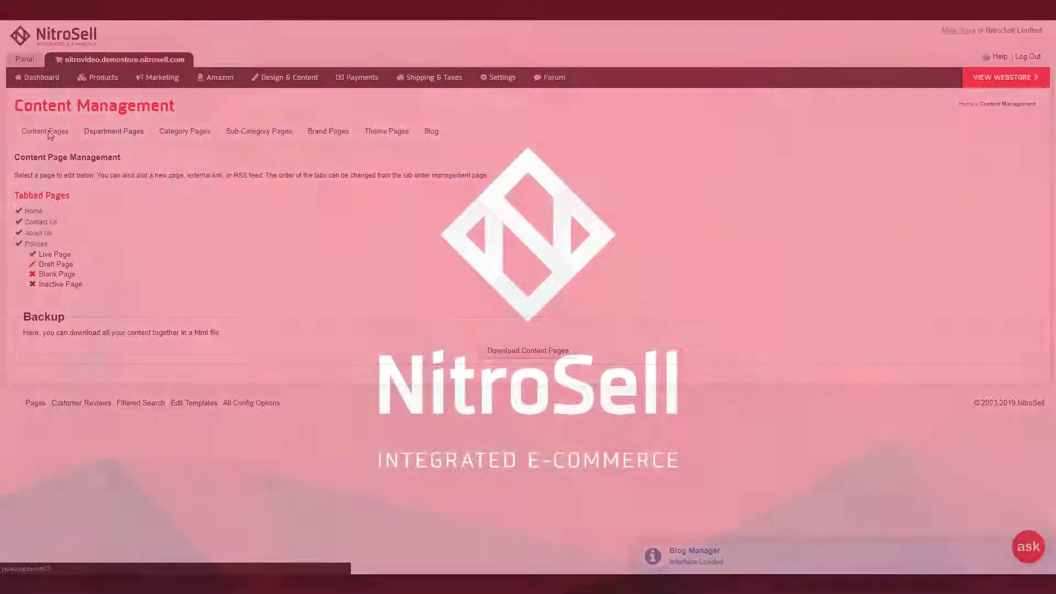